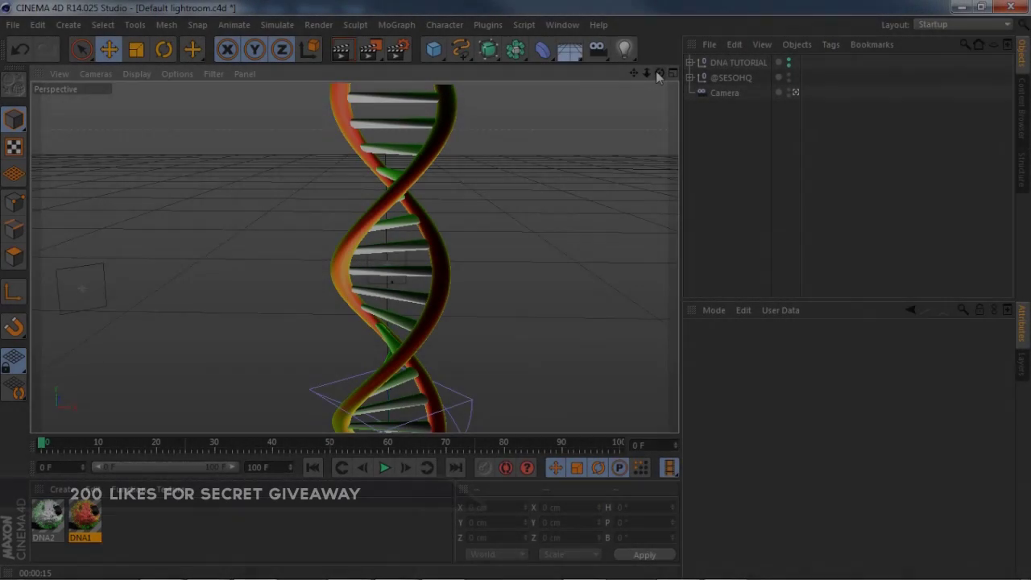
Step: Examine the finished DNA model from several angles and render a preview of it in the viewport
{"action": "left_click_drag", "start_coordinate": [659, 74], "coordinate": [568, 87]}
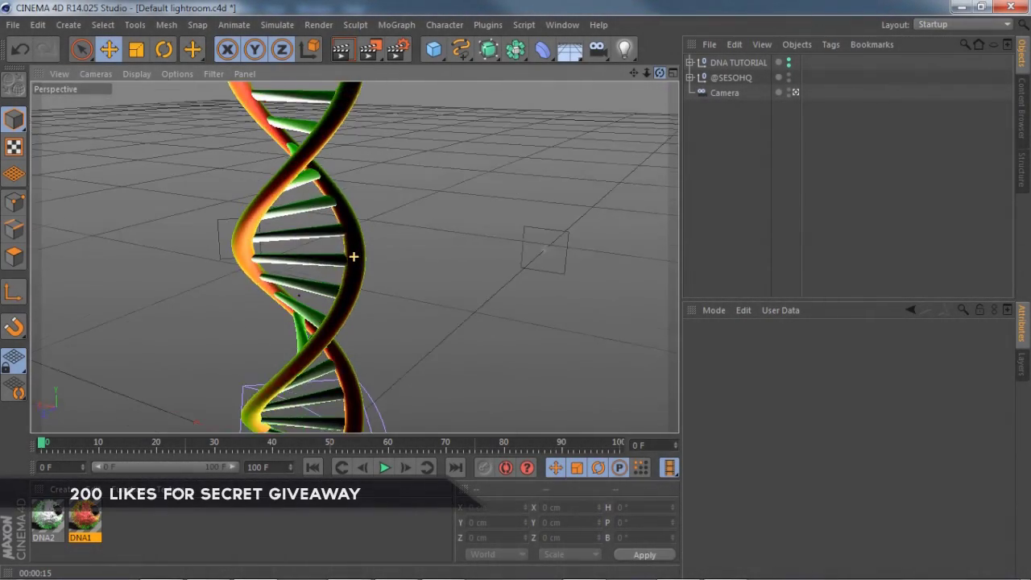
{"action": "left_click_drag", "start_coordinate": [354, 257], "coordinate": [399, 425]}
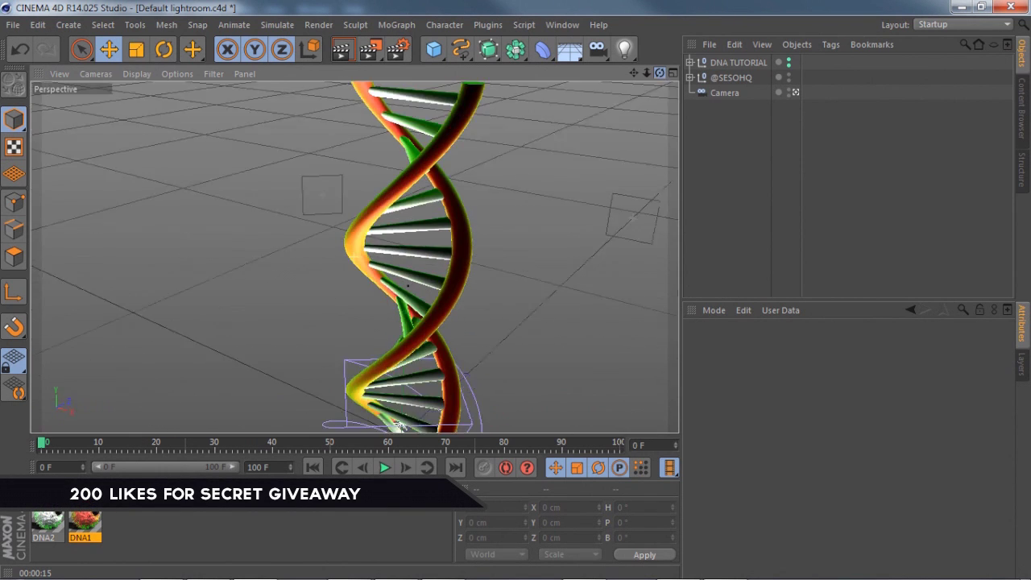
{"action": "mouse_move", "coordinate": [658, 74]}
{"action": "left_mouse_down"}
{"action": "mouse_move", "coordinate": [644, 74]}
{"action": "mouse_move", "coordinate": [664, 44]}
{"action": "mouse_move", "coordinate": [649, 75]}
{"action": "left_mouse_up"}
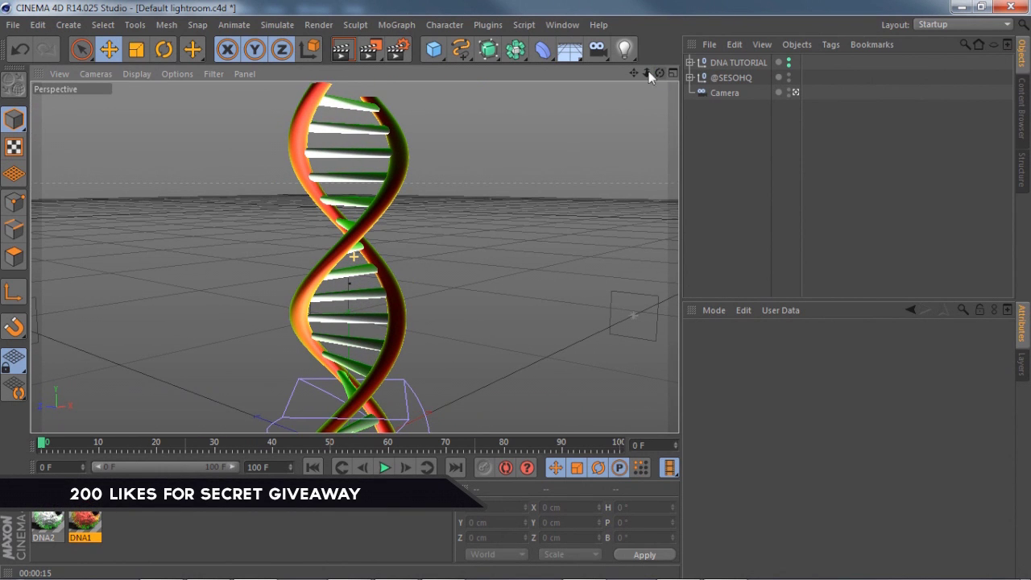
{"action": "left_click", "coordinate": [341, 49]}
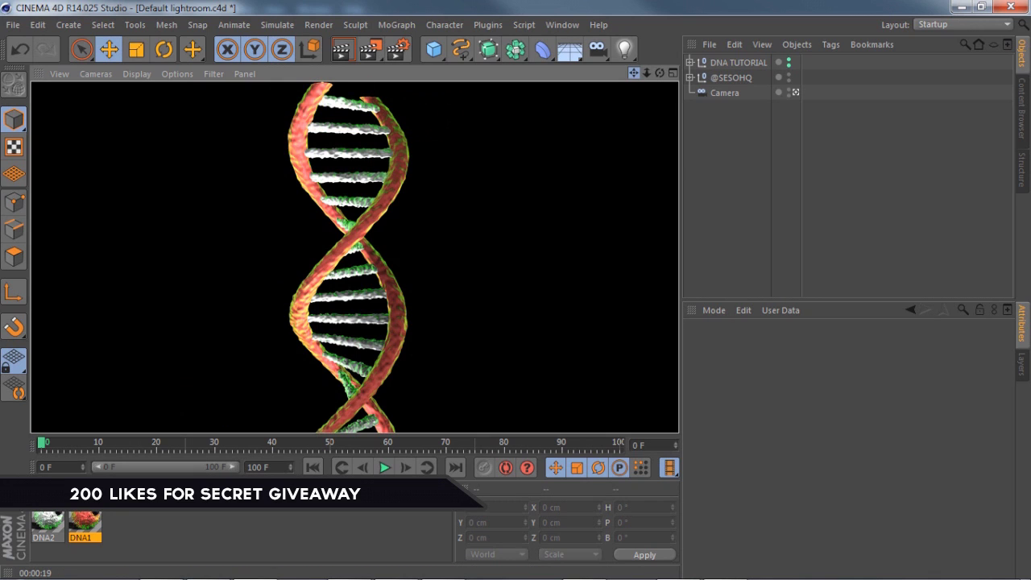
{"action": "mouse_move", "coordinate": [633, 73]}
{"action": "left_mouse_down"}
{"action": "mouse_move", "coordinate": [639, 65]}
{"action": "mouse_move", "coordinate": [615, 48]}
{"action": "mouse_move", "coordinate": [675, 33]}
{"action": "left_mouse_up"}
{"action": "mouse_move", "coordinate": [659, 73]}
{"action": "left_mouse_down"}
{"action": "mouse_move", "coordinate": [612, 89]}
{"action": "mouse_move", "coordinate": [641, 103]}
{"action": "mouse_move", "coordinate": [631, 95]}
{"action": "mouse_move", "coordinate": [668, 98]}
{"action": "mouse_move", "coordinate": [625, 96]}
{"action": "mouse_move", "coordinate": [662, 77]}
{"action": "mouse_move", "coordinate": [641, 72]}
{"action": "left_mouse_up"}
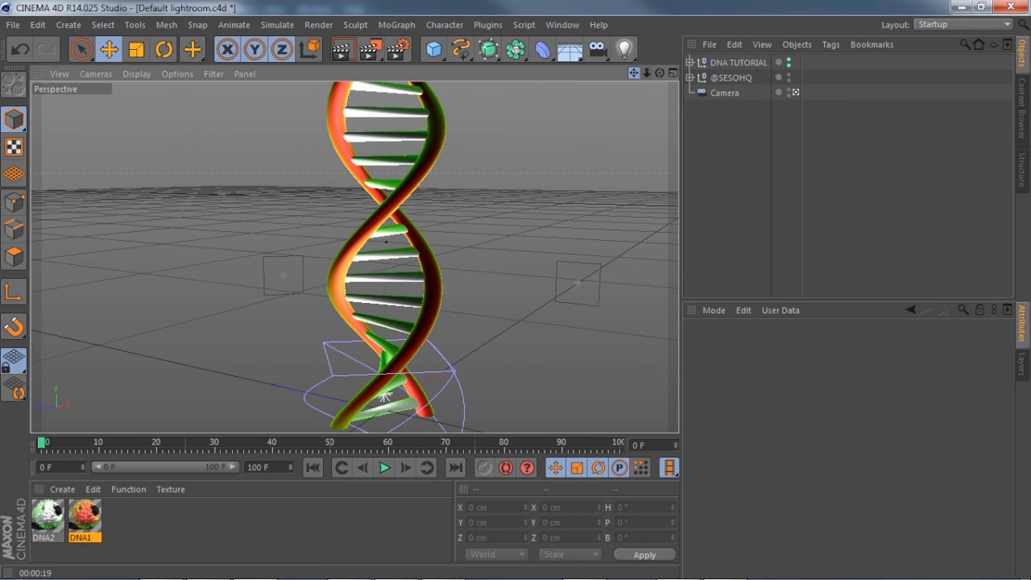
{"action": "left_click_drag", "start_coordinate": [644, 130], "coordinate": [641, 129]}
{"action": "mouse_move", "coordinate": [647, 77]}
{"action": "left_mouse_down"}
{"action": "mouse_move", "coordinate": [678, 67]}
{"action": "mouse_move", "coordinate": [663, 71]}
{"action": "left_mouse_up"}
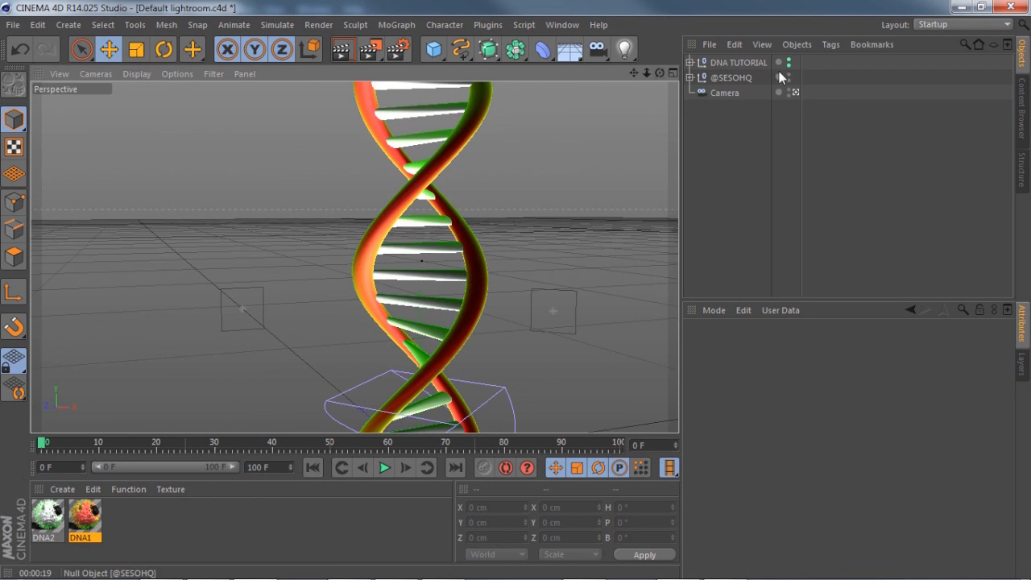
Step: Hide the finished DNA TUTORIAL group in the scene
{"action": "left_click", "coordinate": [788, 61]}
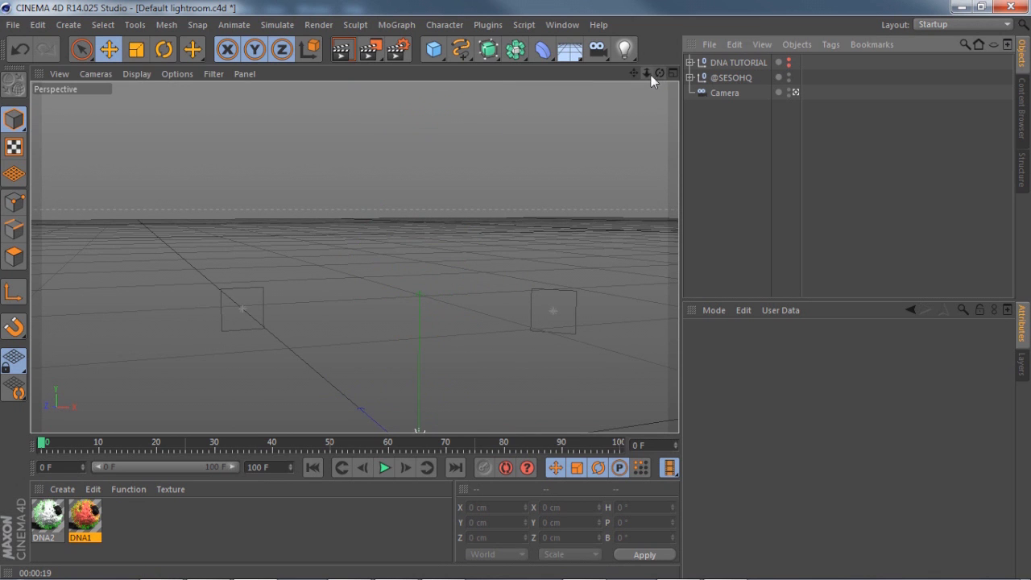
{"action": "left_click_drag", "start_coordinate": [650, 76], "coordinate": [654, 77]}
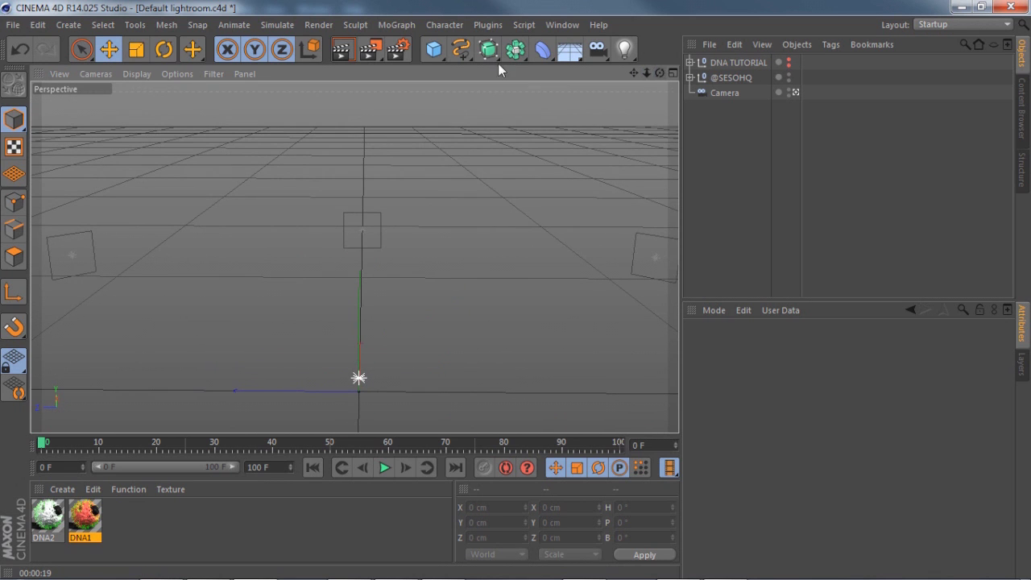
Step: Add a cylinder for the rungs with a 10 cm radius and +Z orientation
{"action": "left_click_drag", "start_coordinate": [438, 57], "coordinate": [654, 76]}
{"action": "left_click", "coordinate": [789, 377]}
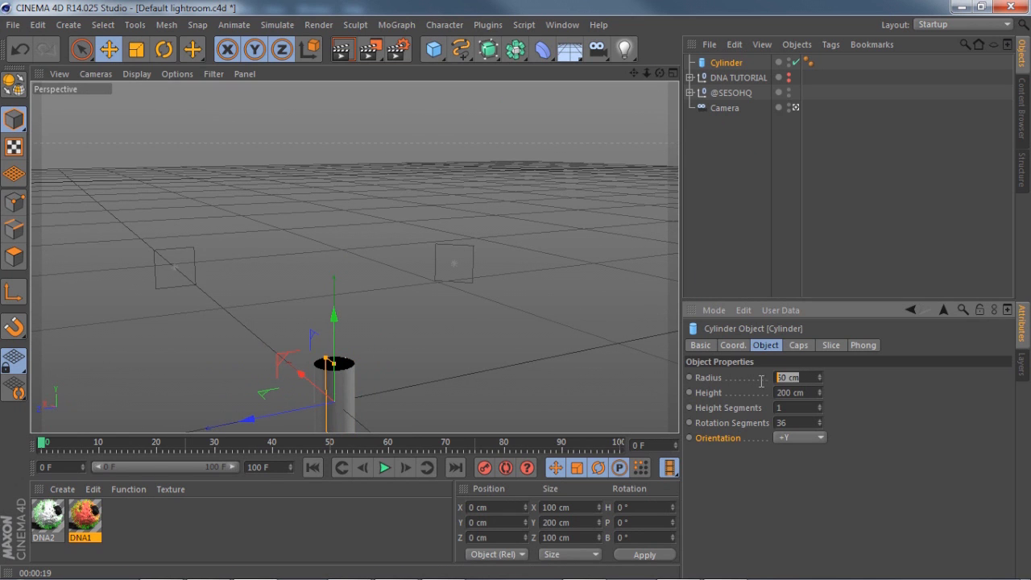
{"action": "type", "text": "10"}
{"action": "key", "text": "Return"}
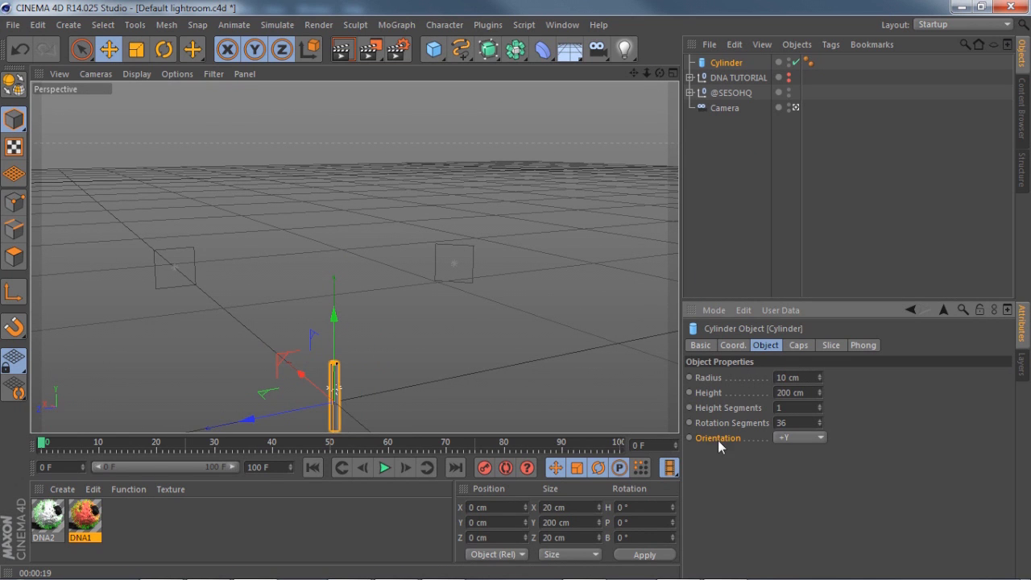
{"action": "left_click", "coordinate": [810, 439]}
{"action": "left_click", "coordinate": [801, 512]}
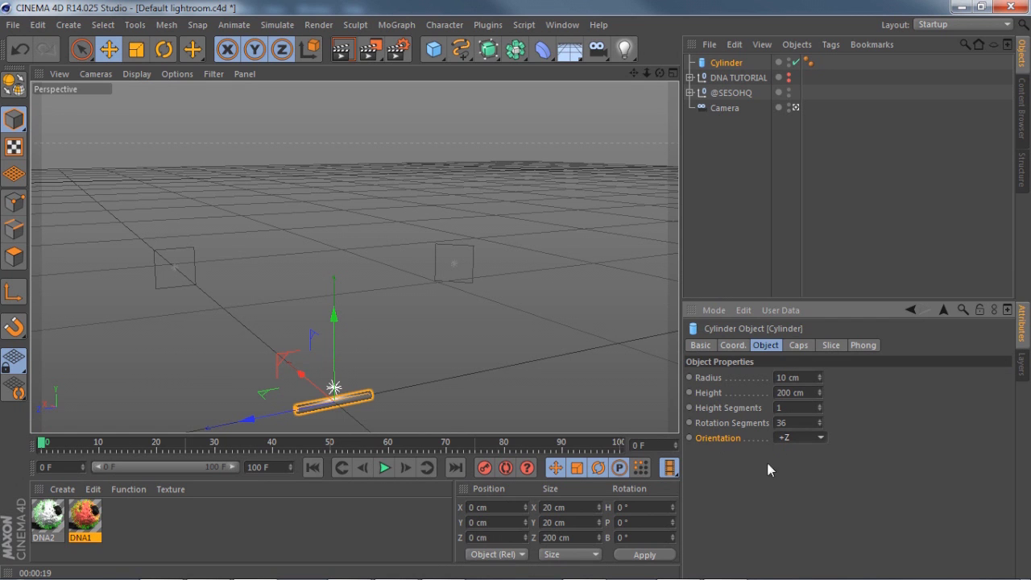
Step: Add a MoGraph Cloner and make the rung cylinder its child
{"action": "left_click_drag", "start_coordinate": [658, 74], "coordinate": [659, 74]}
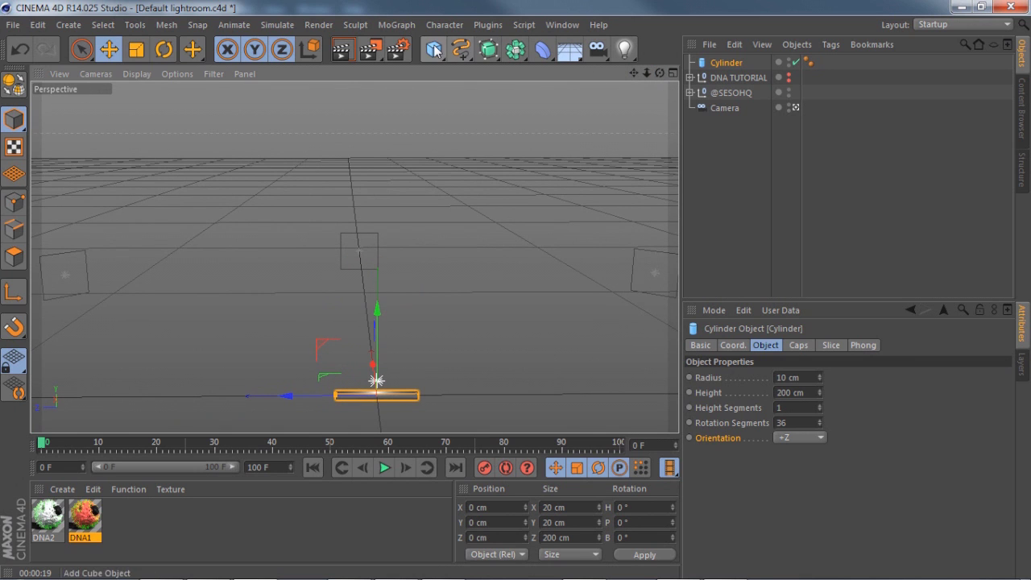
{"action": "left_click", "coordinate": [396, 25]}
{"action": "left_click", "coordinate": [407, 138]}
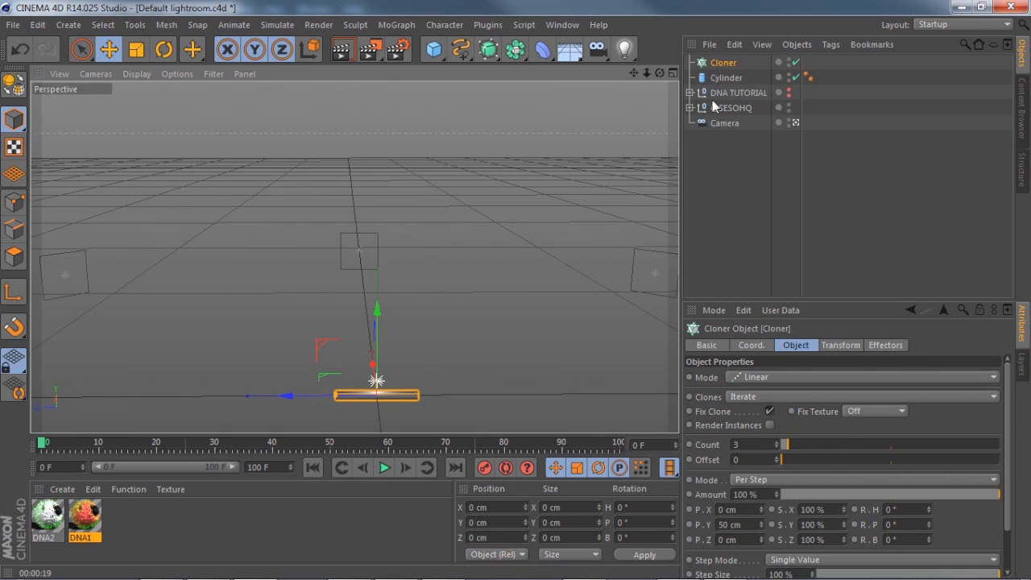
{"action": "left_click", "coordinate": [722, 78]}
{"action": "left_click_drag", "start_coordinate": [725, 74], "coordinate": [722, 61]}
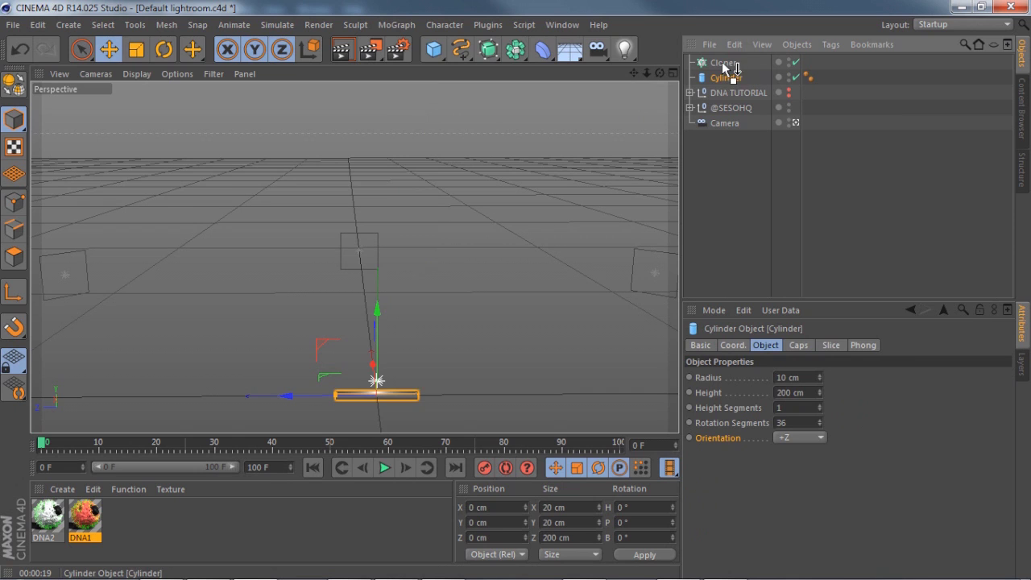
Step: Set the Cloner's count to 15 and collapse its hierarchy
{"action": "left_click", "coordinate": [721, 63]}
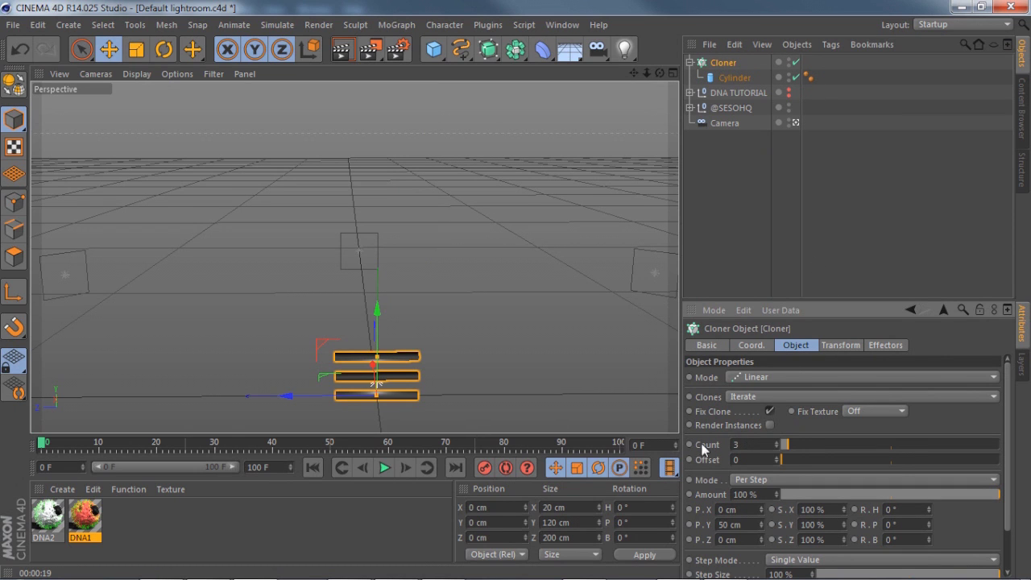
{"action": "key", "text": "Return"}
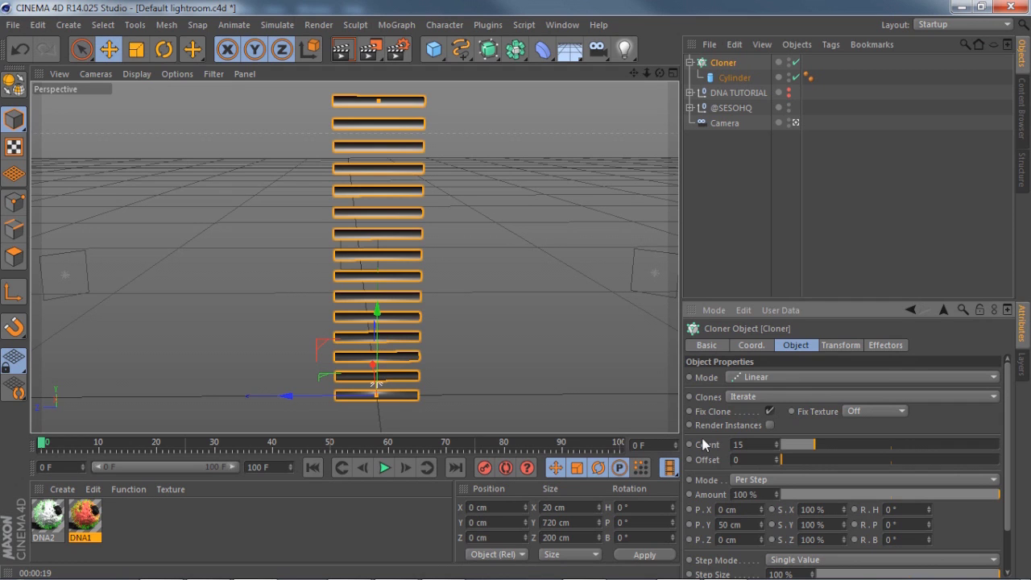
{"action": "left_click", "coordinate": [690, 62]}
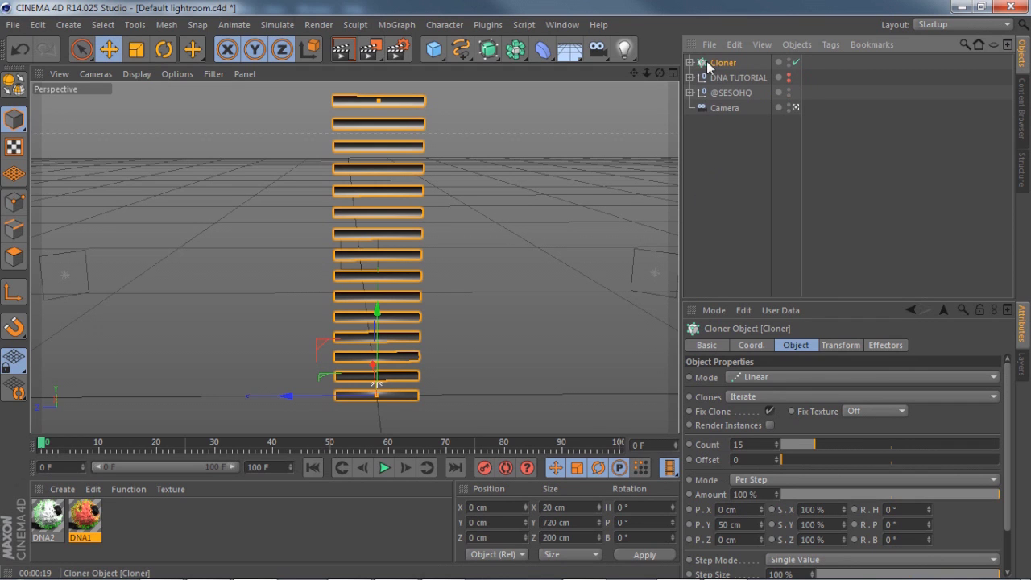
Step: Add another cylinder for the side rail with a radius of 19 cm and a height of 755 cm
{"action": "left_click", "coordinate": [433, 49]}
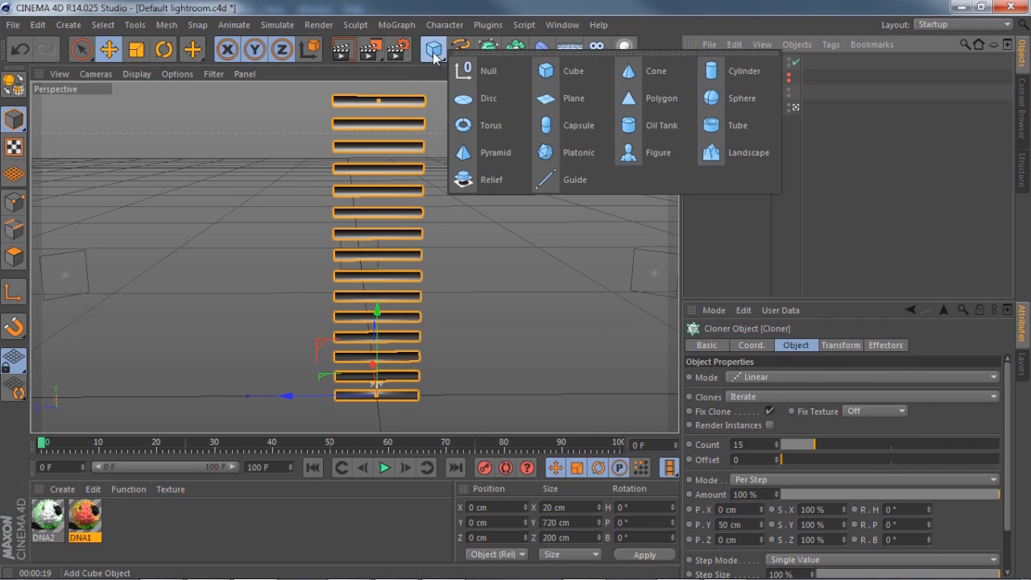
{"action": "left_click", "coordinate": [723, 65]}
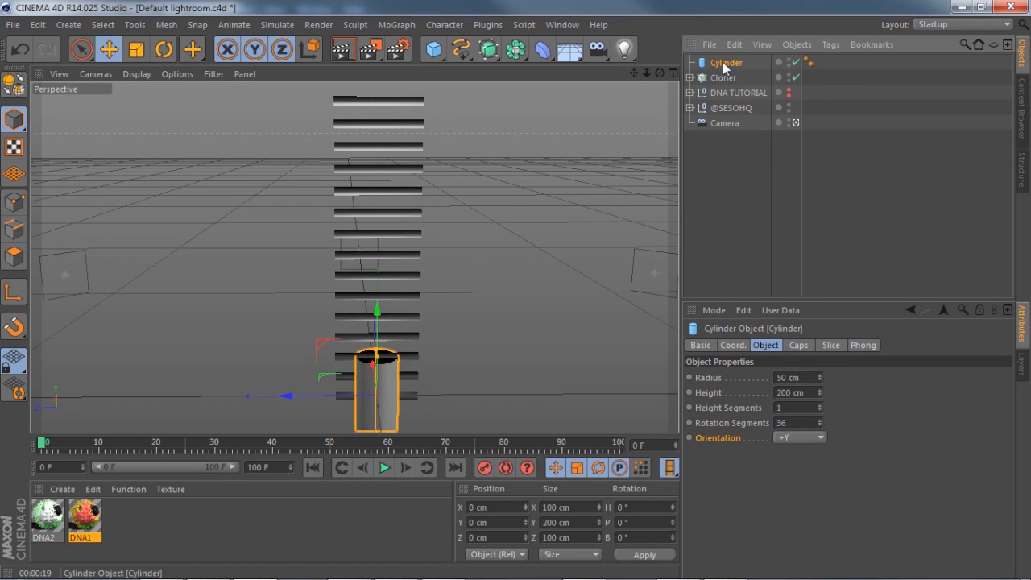
{"action": "left_click", "coordinate": [810, 379]}
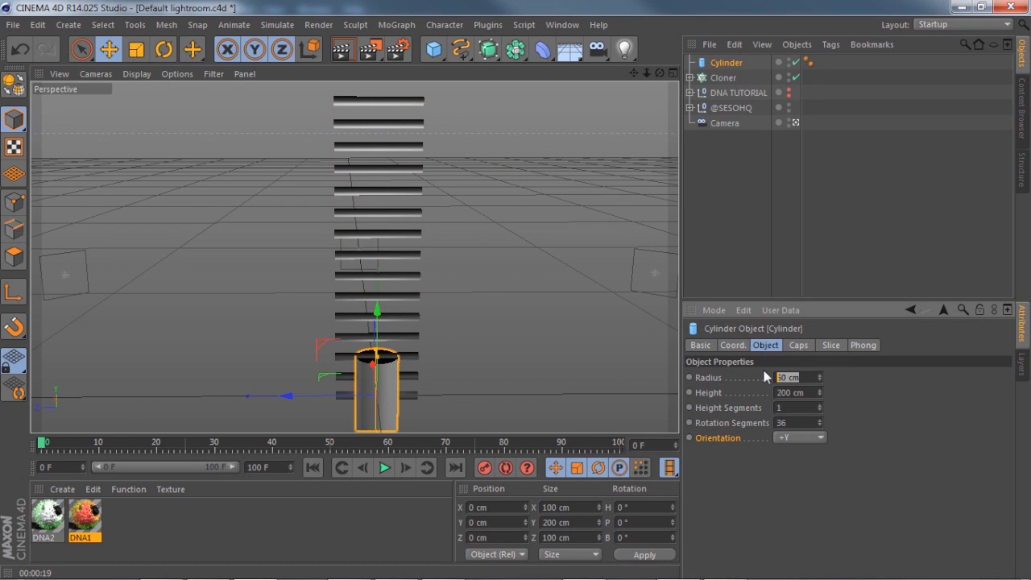
{"action": "type", "text": "19"}
{"action": "key", "text": "Return"}
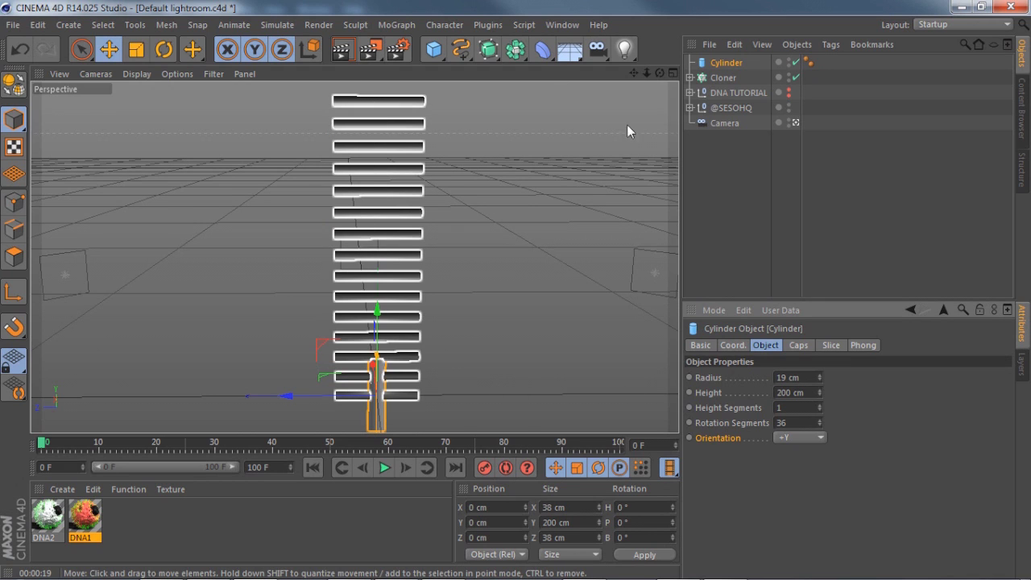
{"action": "left_click", "coordinate": [798, 393]}
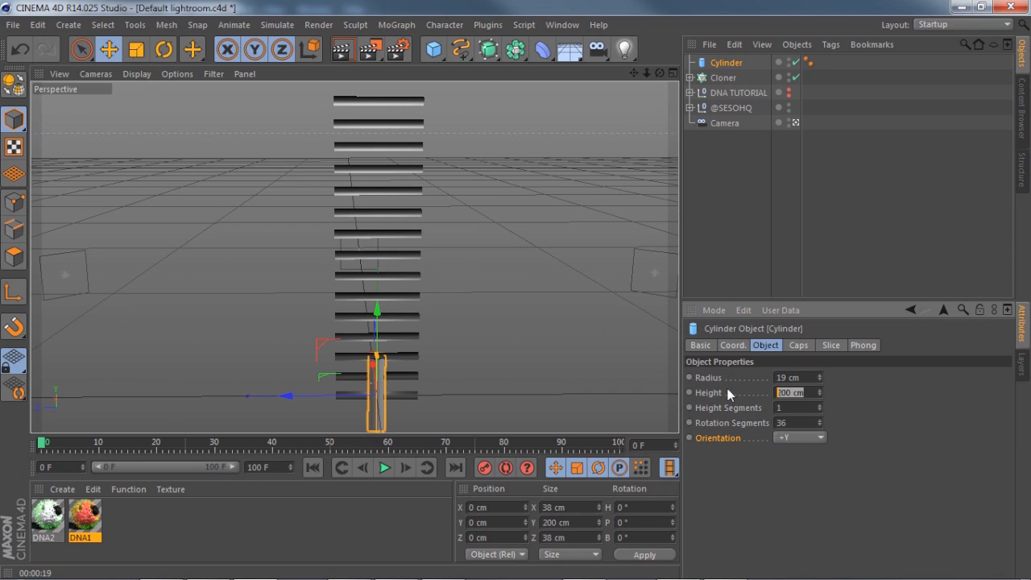
{"action": "type", "text": "755"}
{"action": "key", "text": "Return"}
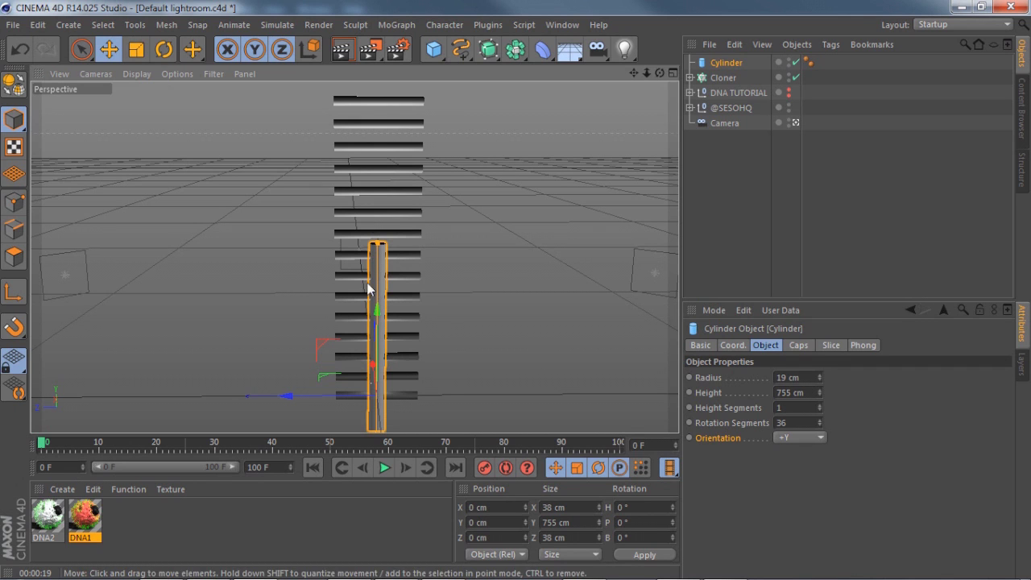
Step: Move the tall cylinder to one end of the rungs, at about 353 cm in Y and 91 cm in Z
{"action": "left_click_drag", "start_coordinate": [375, 313], "coordinate": [375, 163]}
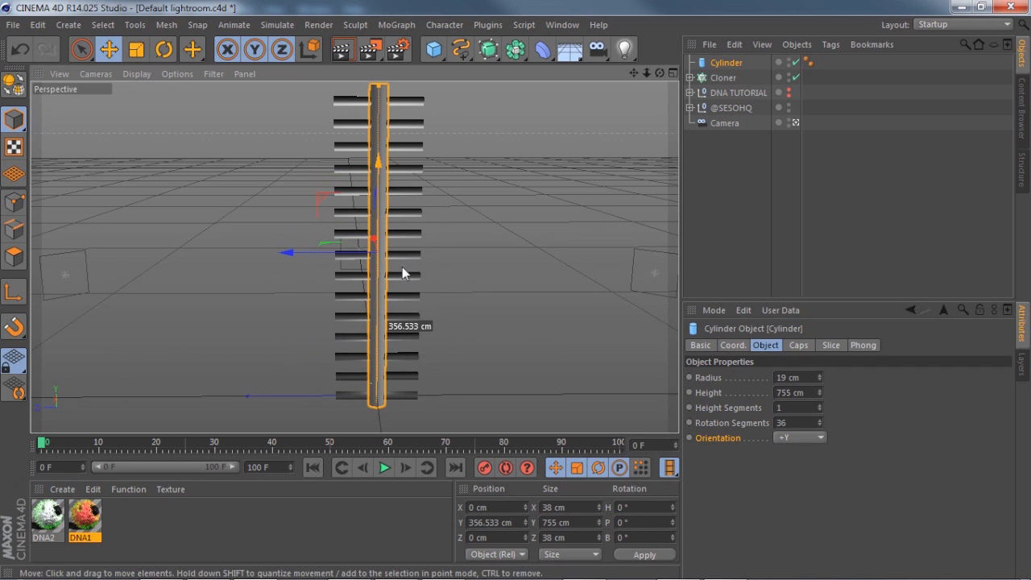
{"action": "left_click_drag", "start_coordinate": [328, 252], "coordinate": [287, 249]}
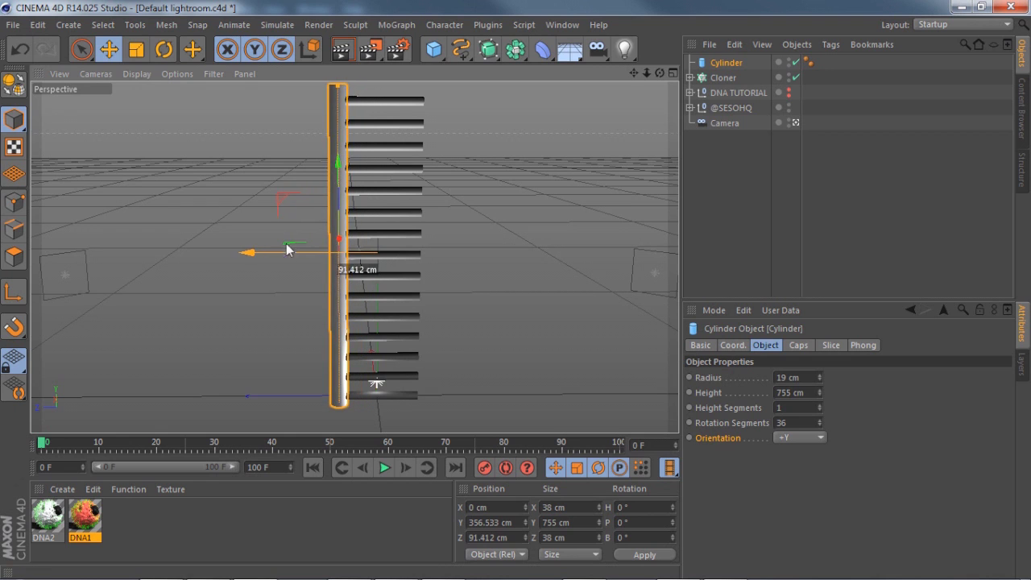
{"action": "left_click_drag", "start_coordinate": [646, 72], "coordinate": [635, 72]}
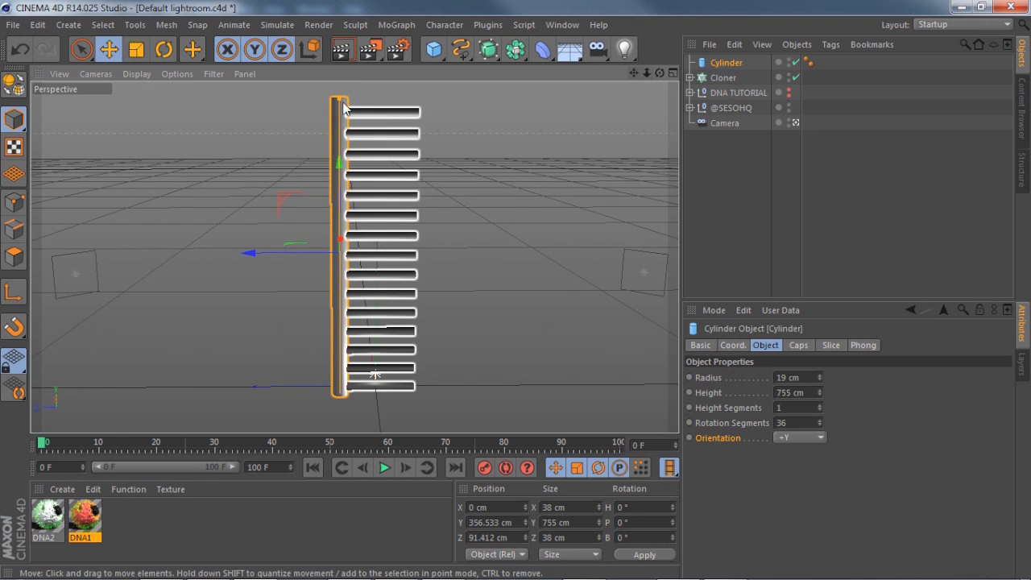
{"action": "left_click_drag", "start_coordinate": [337, 167], "coordinate": [338, 168]}
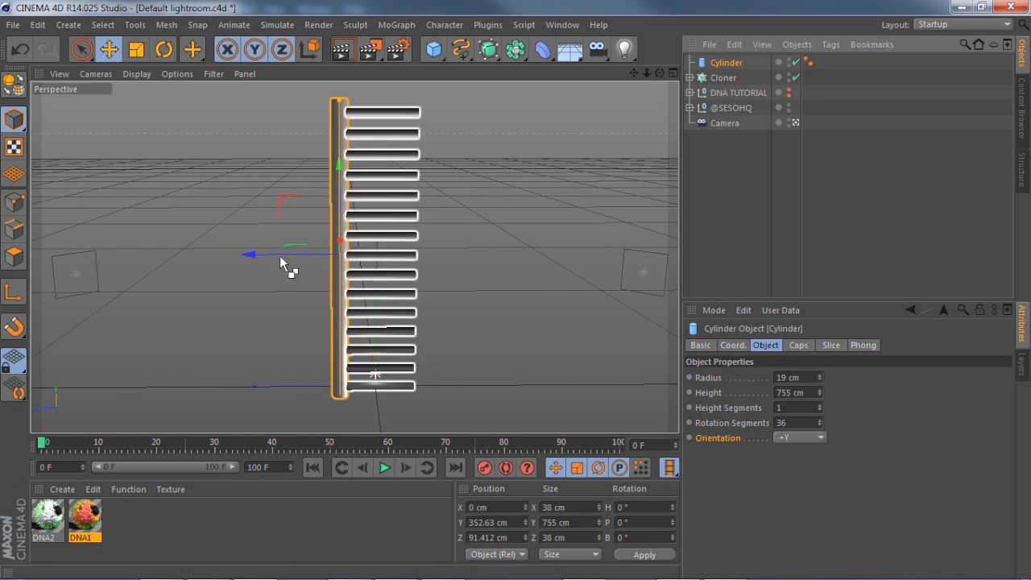
Step: Duplicate the tall cylinder along the Z axis to the opposite end of the rungs and deselect it
{"action": "left_click_drag", "start_coordinate": [265, 256], "coordinate": [342, 248], "text": "ctrl"}
{"action": "left_click", "coordinate": [710, 202]}
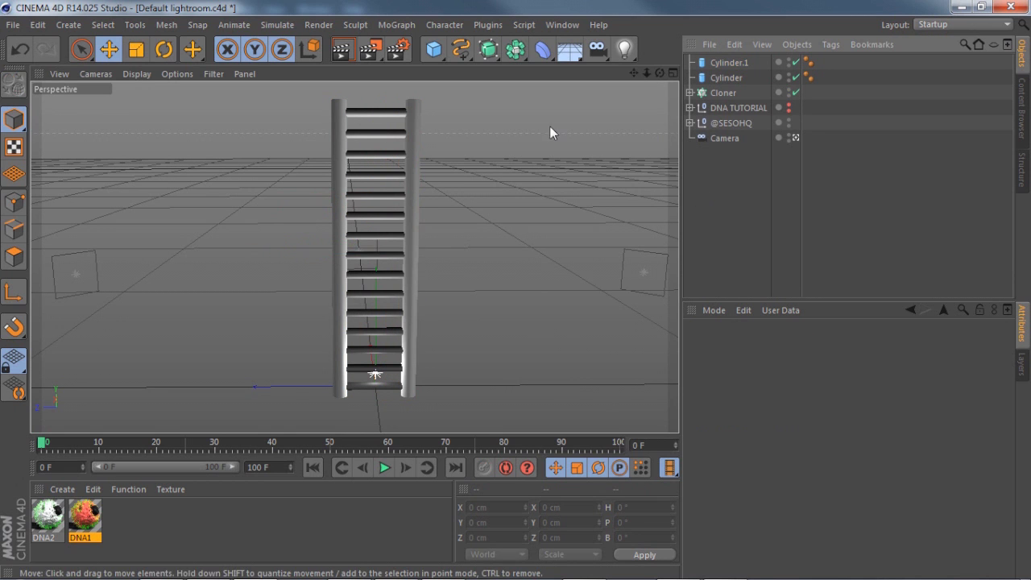
{"action": "mouse_move", "coordinate": [646, 73]}
{"action": "left_mouse_down"}
{"action": "mouse_move", "coordinate": [669, 76]}
{"action": "mouse_move", "coordinate": [654, 76]}
{"action": "left_mouse_up"}
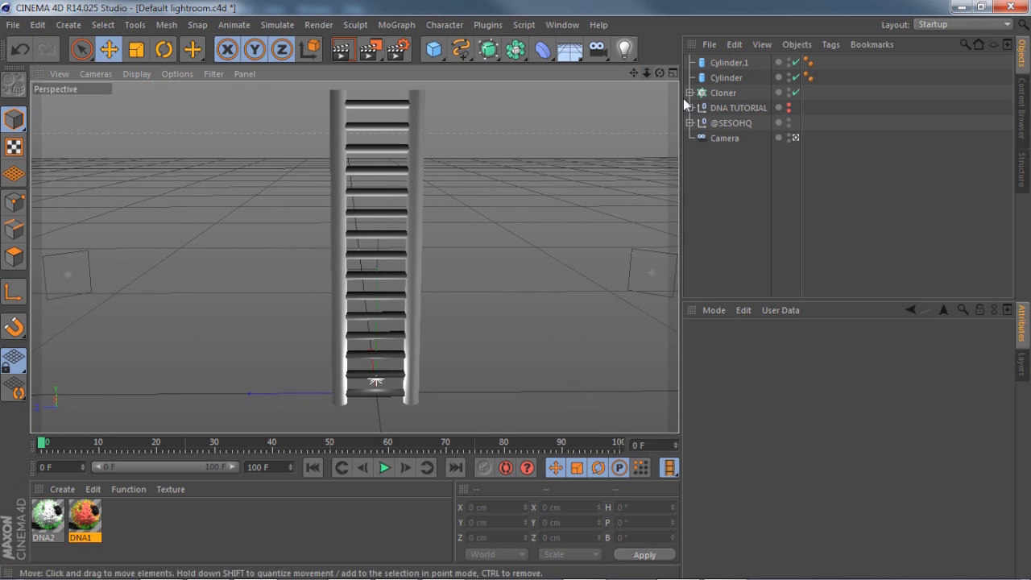
Step: Set the rung cylinder and both side rails to 90 height segments and 50 rotation segments
{"action": "left_click", "coordinate": [689, 93]}
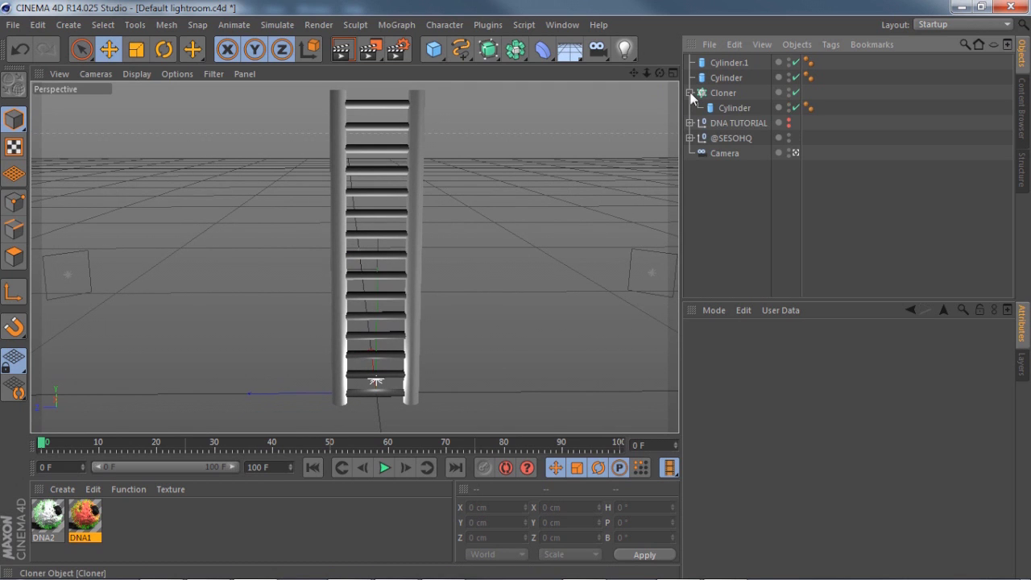
{"action": "left_click", "coordinate": [733, 107]}
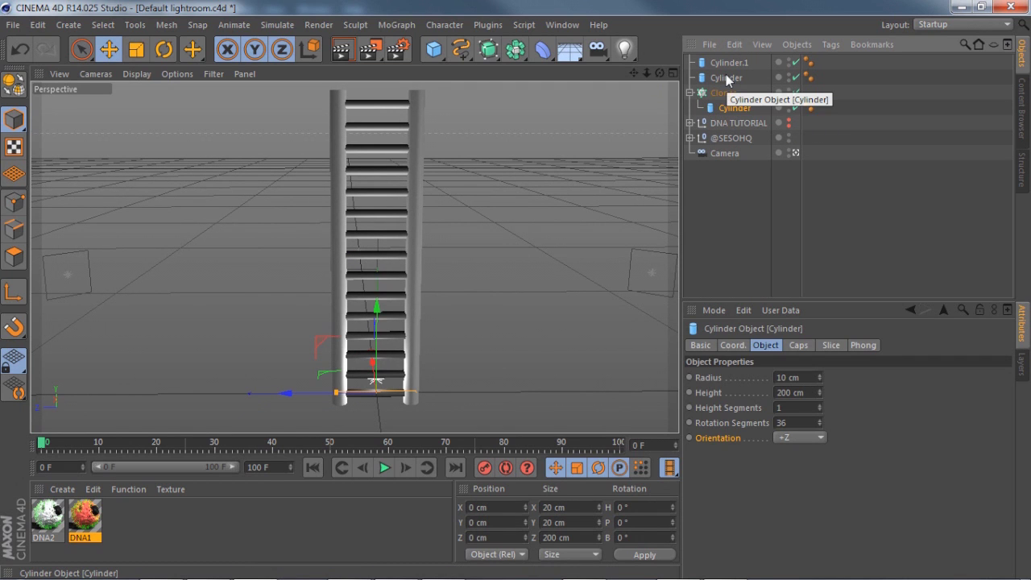
{"action": "left_click", "coordinate": [725, 76]}
{"action": "left_click", "coordinate": [727, 64], "text": "ctrl"}
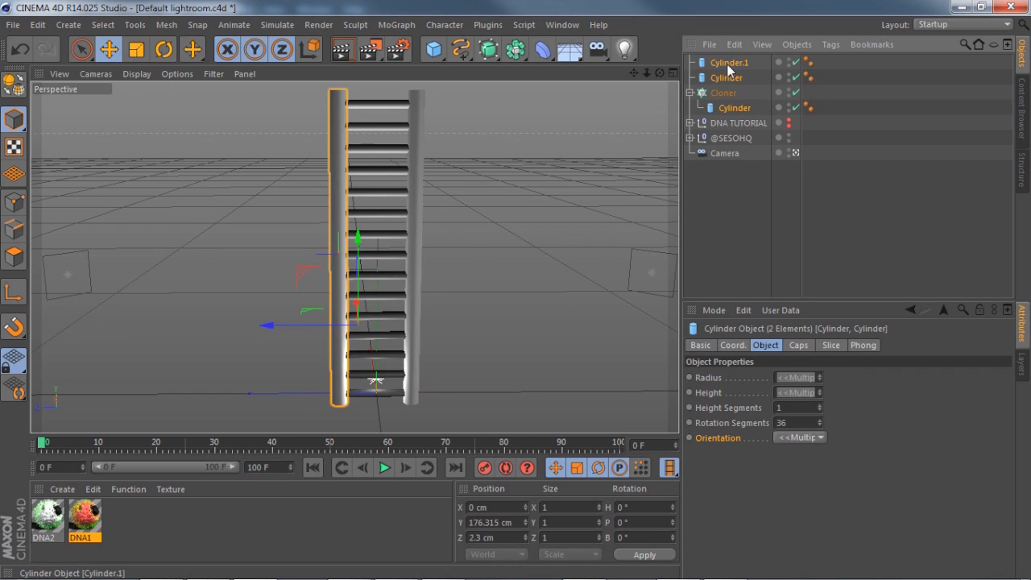
{"action": "left_click", "coordinate": [727, 63], "text": "ctrl"}
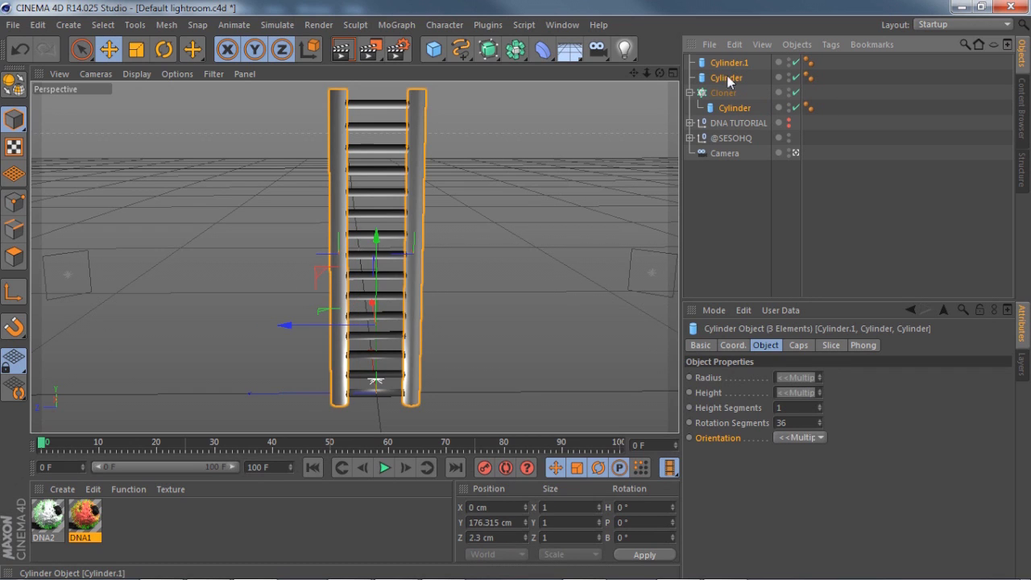
{"action": "left_click", "coordinate": [796, 408]}
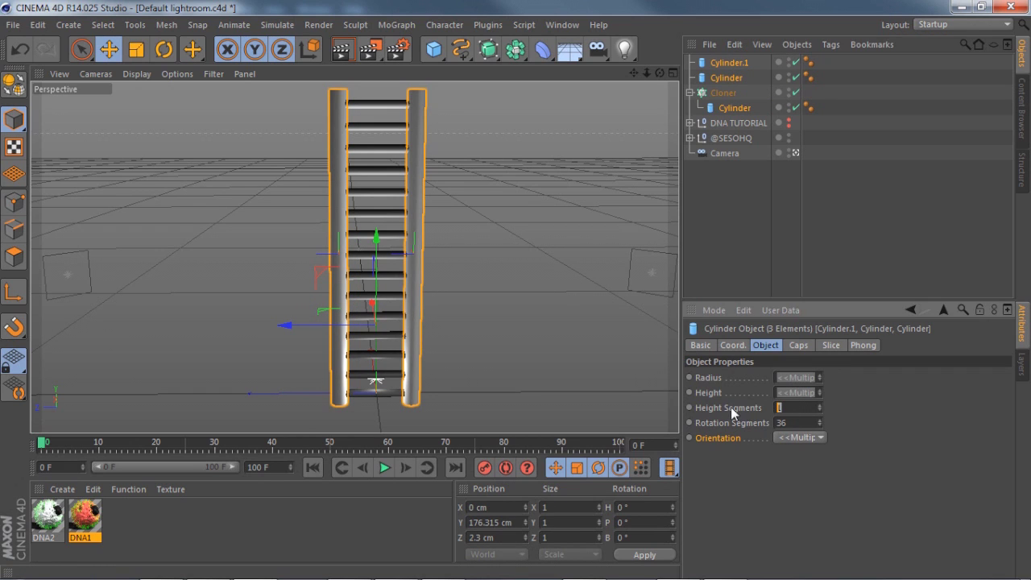
{"action": "type", "text": "90"}
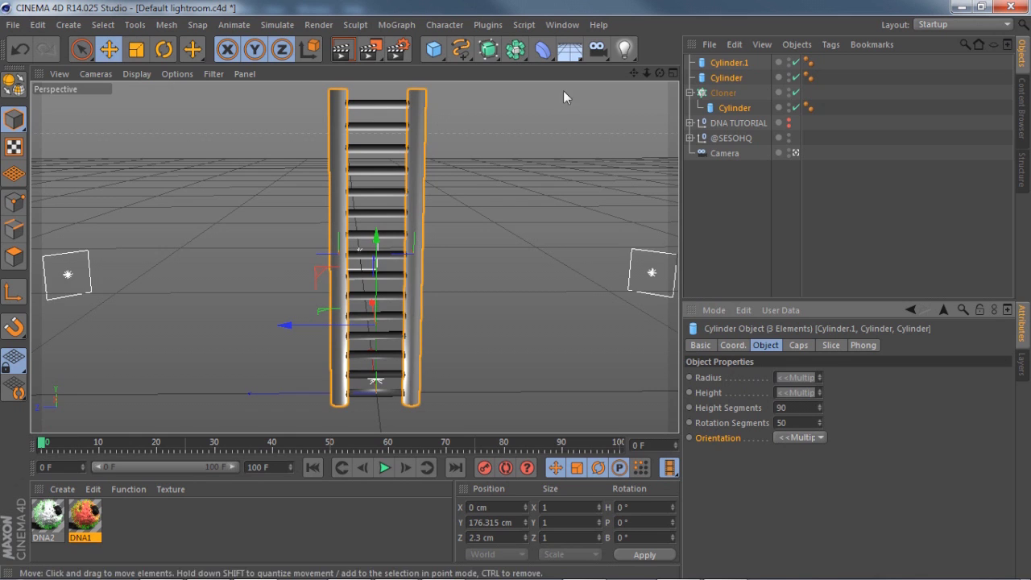
Step: Group both side rails and the rung Cloner with its cylinder under one null and expand the null
{"action": "left_click", "coordinate": [542, 49]}
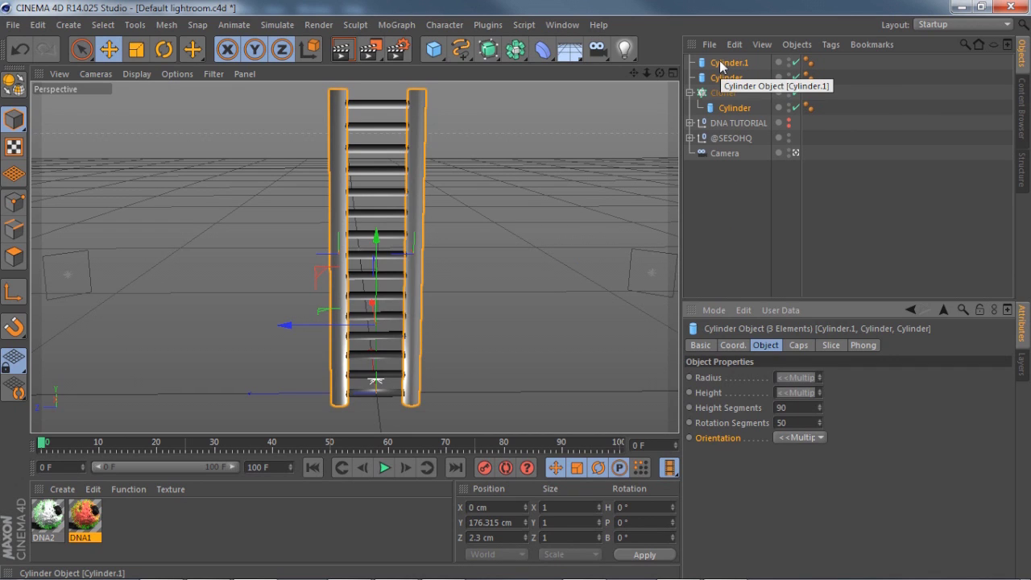
{"action": "left_click", "coordinate": [721, 64]}
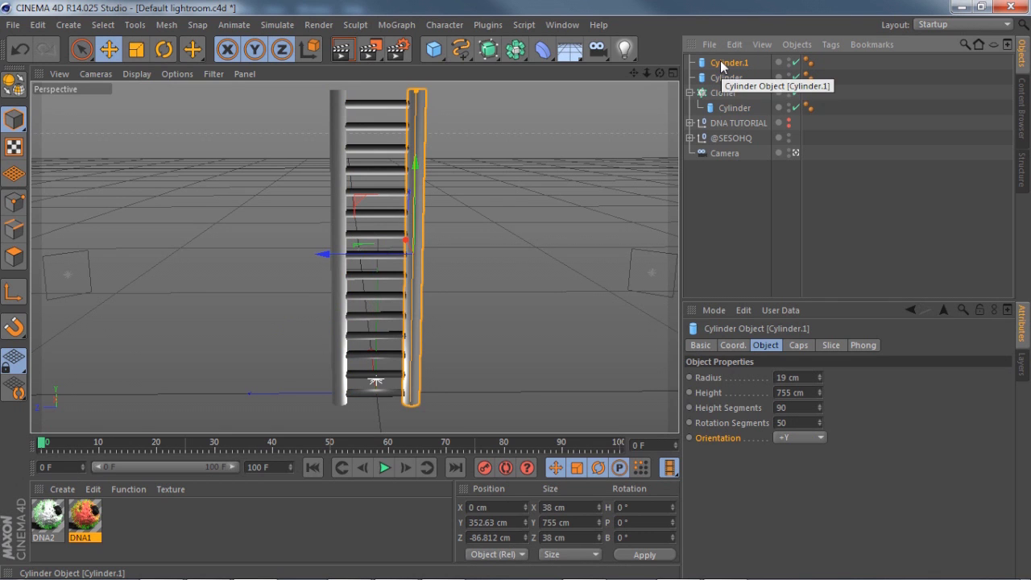
{"action": "left_click", "coordinate": [732, 109], "text": "shift"}
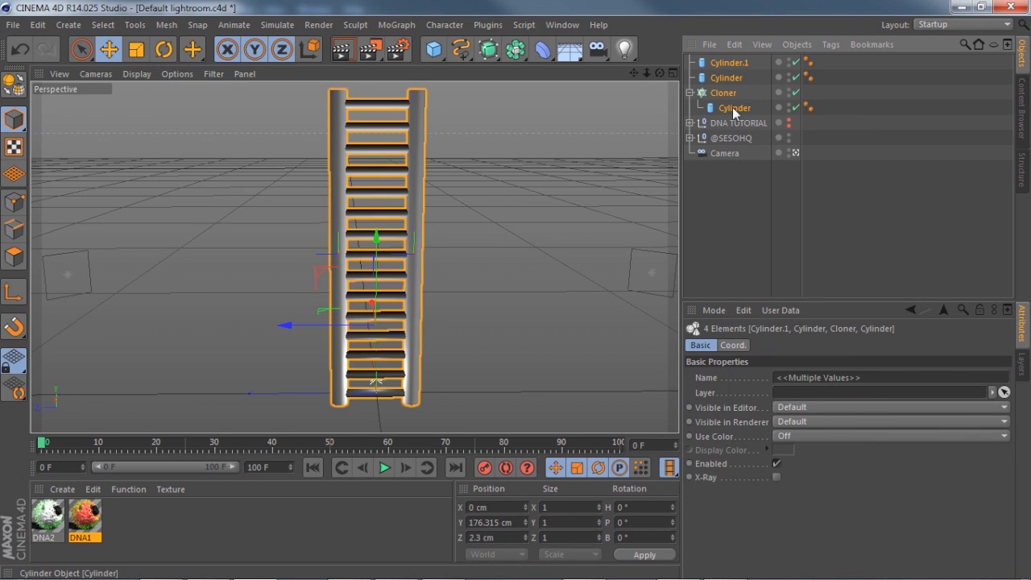
{"action": "key", "text": "alt+g"}
{"action": "right_click", "coordinate": [716, 65]}
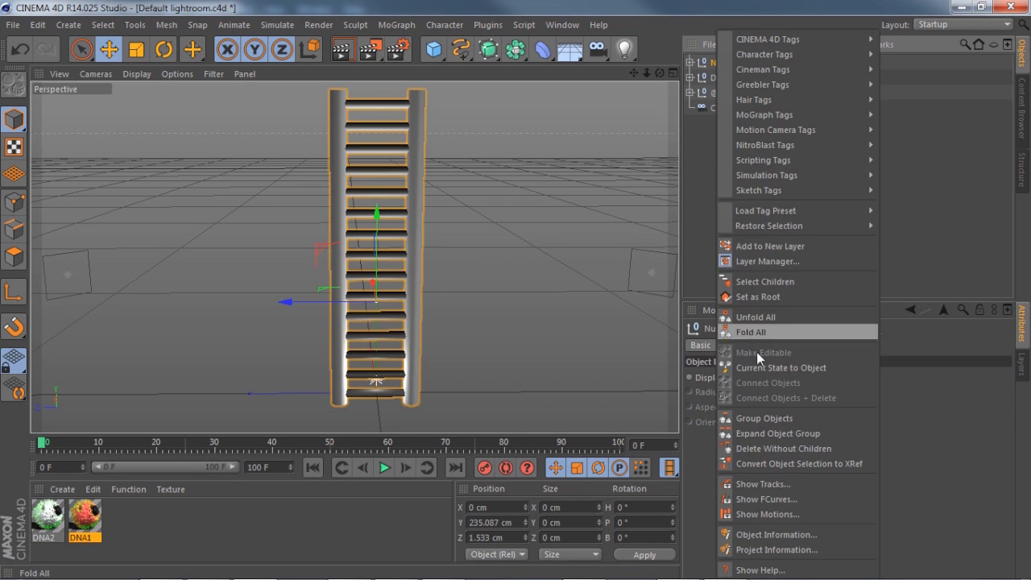
{"action": "left_click", "coordinate": [703, 164]}
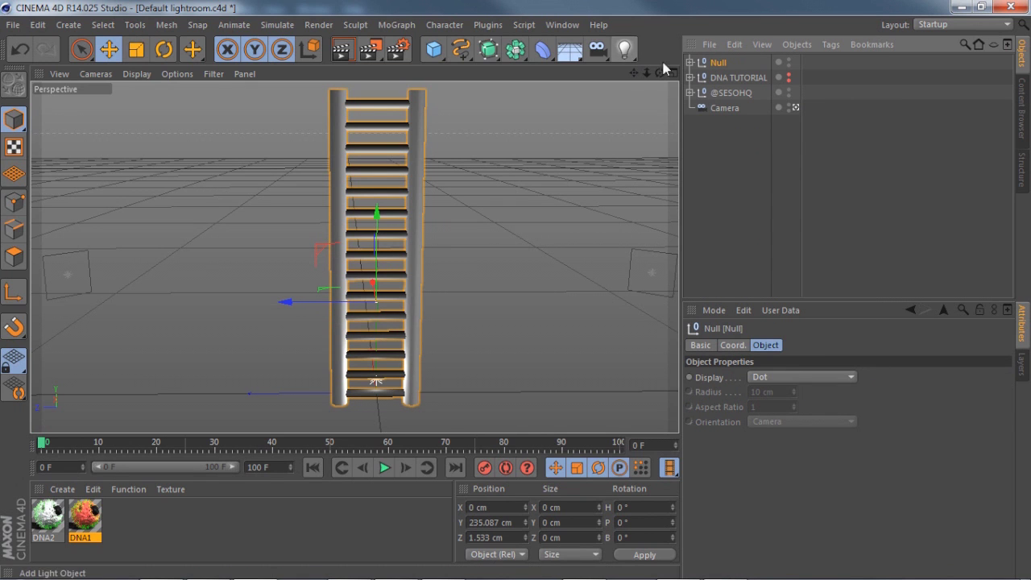
{"action": "left_click", "coordinate": [690, 62]}
{"action": "left_click", "coordinate": [698, 108]}
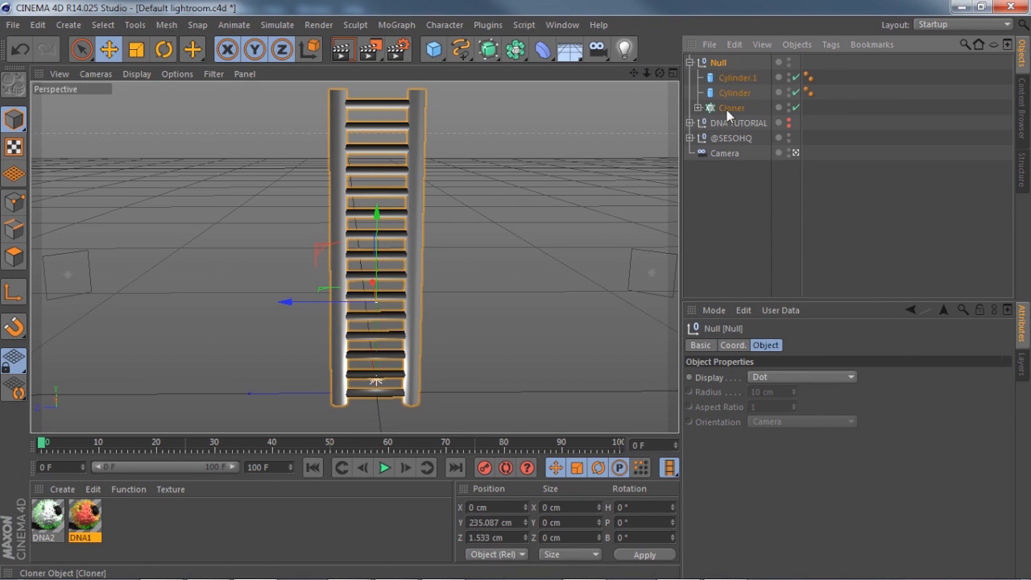
{"action": "left_click", "coordinate": [728, 108]}
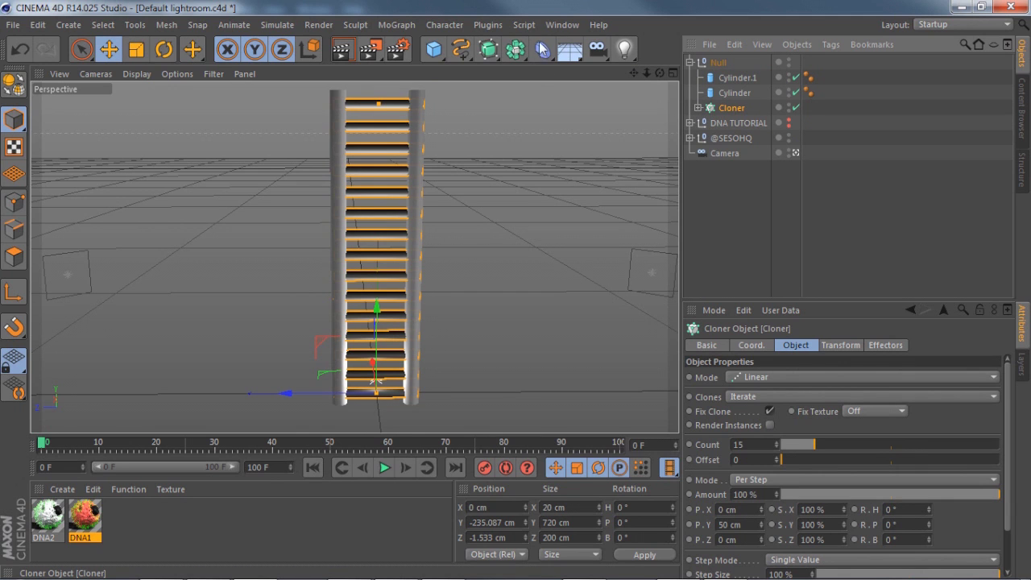
{"action": "left_click", "coordinate": [542, 50]}
{"action": "left_click_drag", "start_coordinate": [544, 51], "coordinate": [727, 56]}
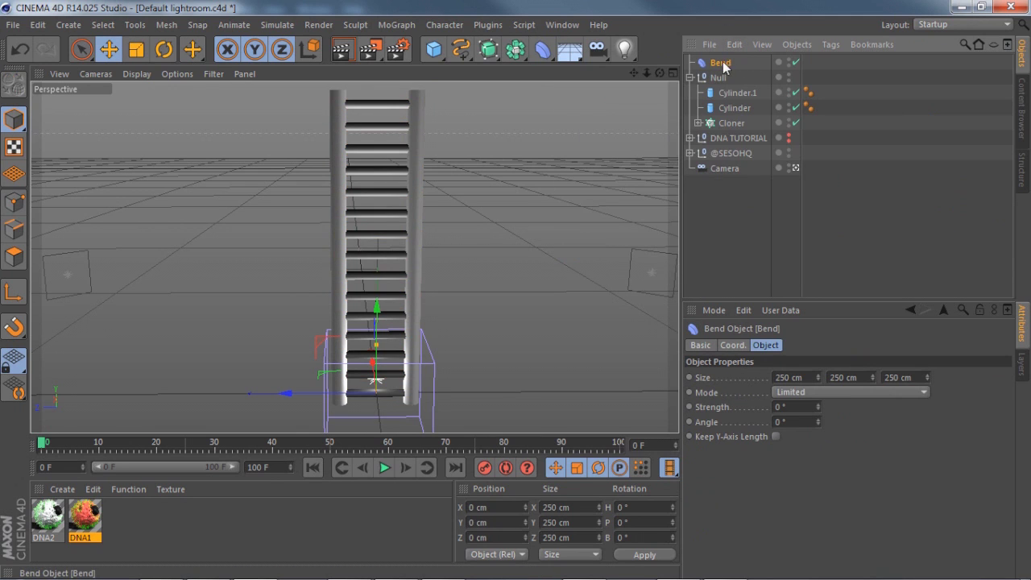
{"action": "key", "text": "Delete"}
Step: Add a Twist deformer and place it inside the ladder's null, below the Cloner
{"action": "left_click_drag", "start_coordinate": [544, 50], "coordinate": [613, 97]}
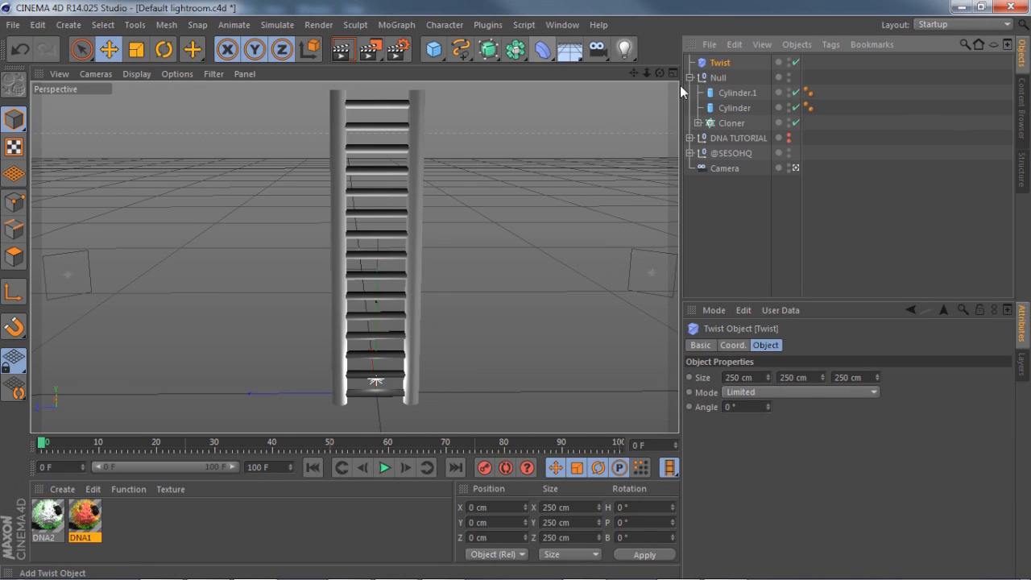
{"action": "left_click_drag", "start_coordinate": [727, 127], "coordinate": [726, 81]}
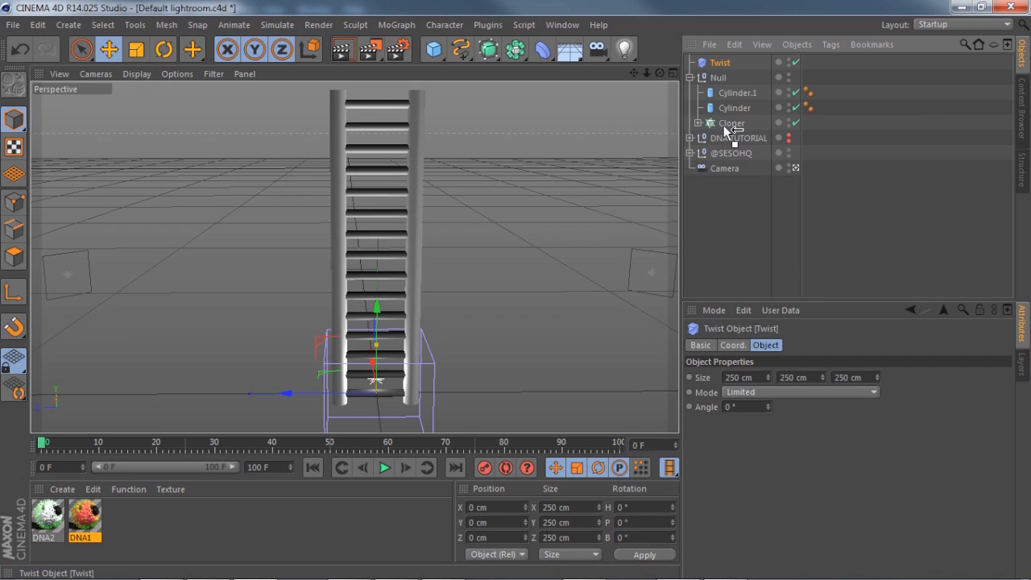
{"action": "left_click_drag", "start_coordinate": [723, 125], "coordinate": [721, 126]}
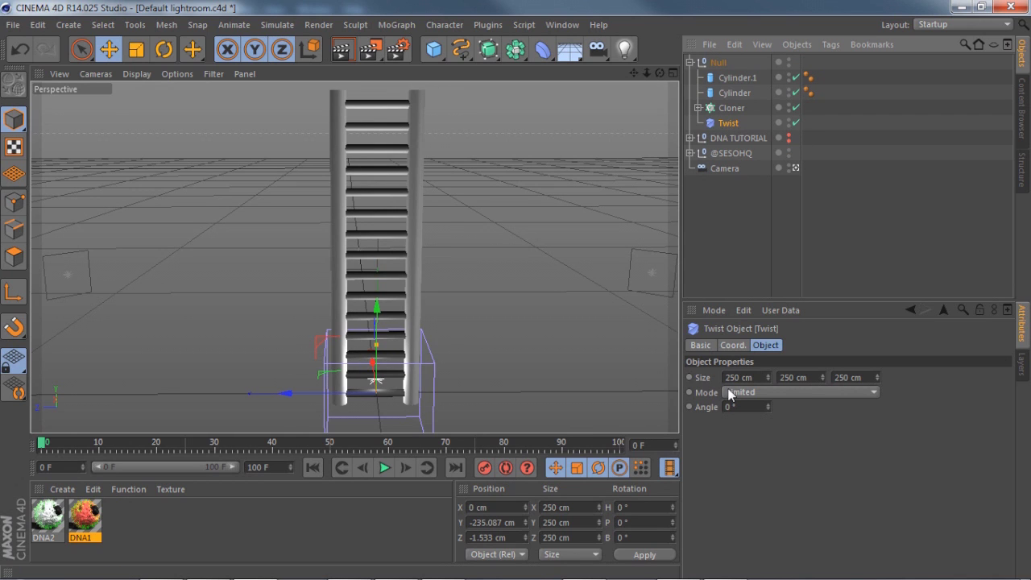
Step: Set the Twist deformer's mode to Unlimited and its angle to 118°
{"action": "left_click", "coordinate": [755, 391]}
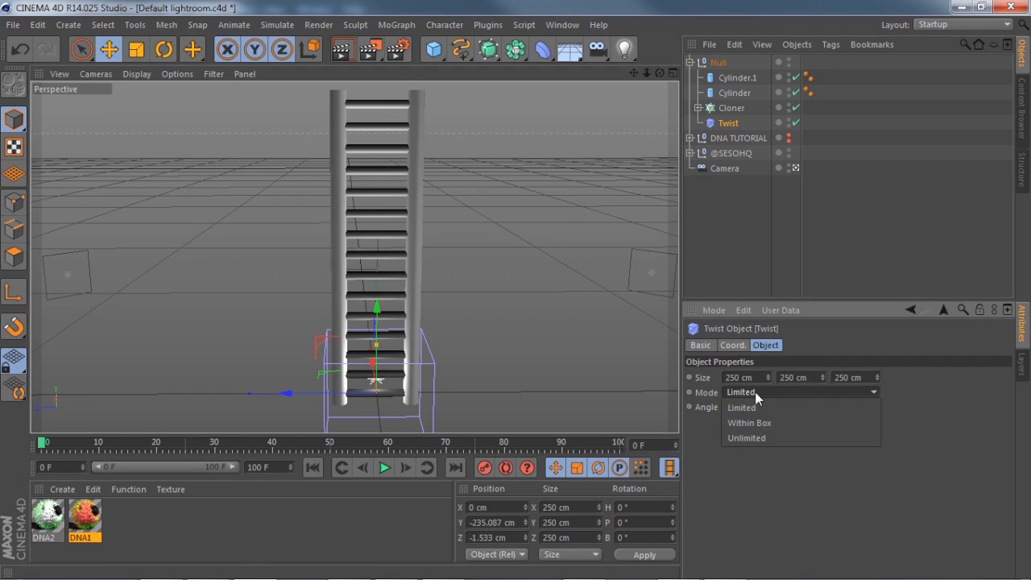
{"action": "left_click", "coordinate": [750, 436]}
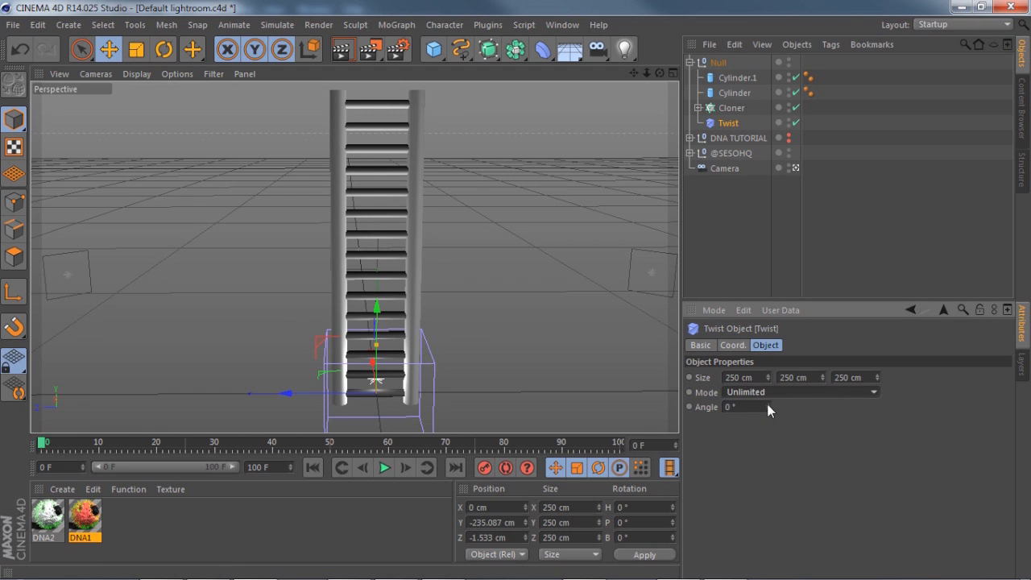
{"action": "left_click_drag", "start_coordinate": [766, 403], "coordinate": [851, 403]}
Step: Try 5 height segments on the Cylinder.1 rail and restore the count to 90
{"action": "left_click", "coordinate": [734, 78]}
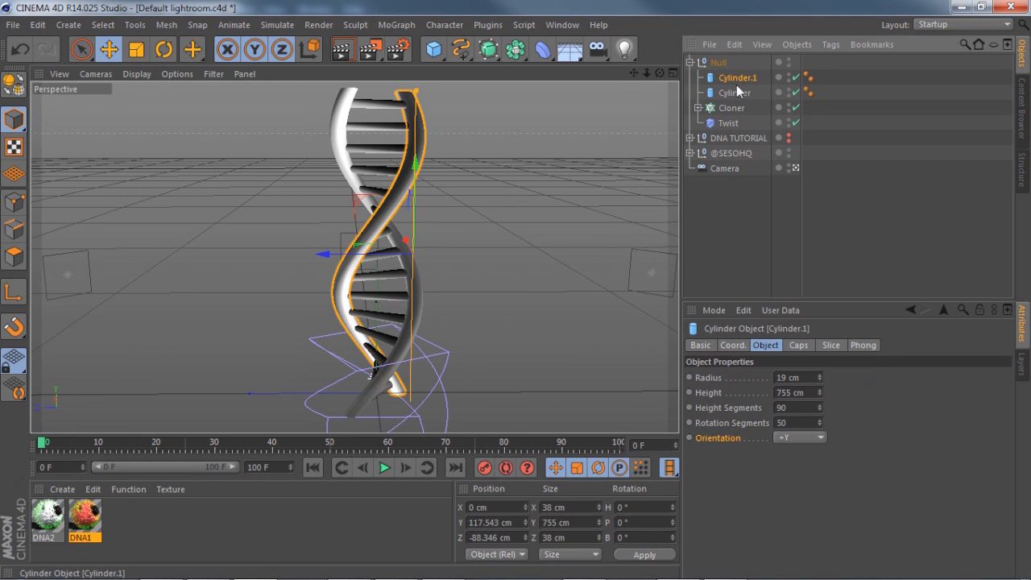
{"action": "left_click", "coordinate": [790, 407]}
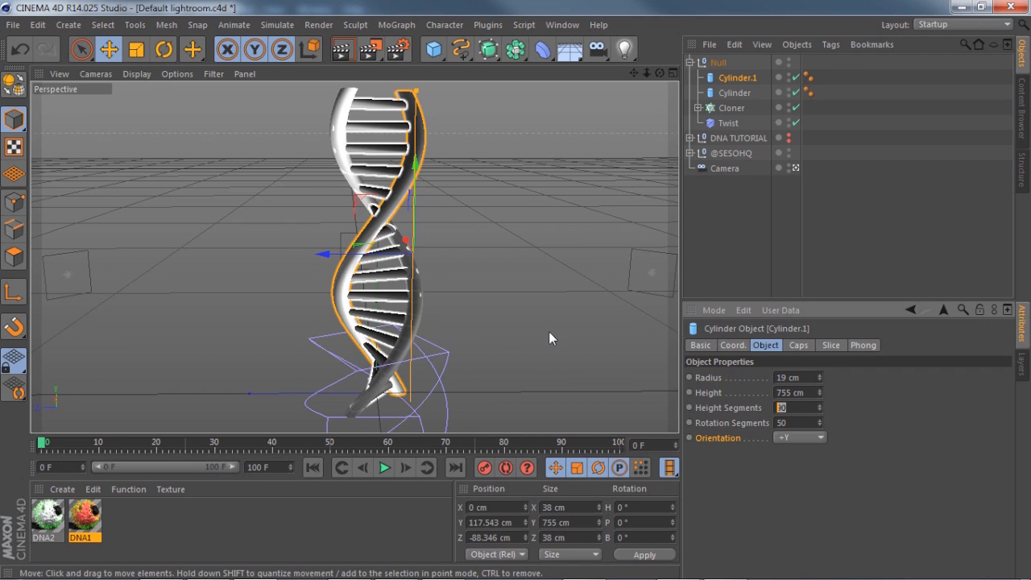
{"action": "type", "text": "5"}
{"action": "key", "text": "Return"}
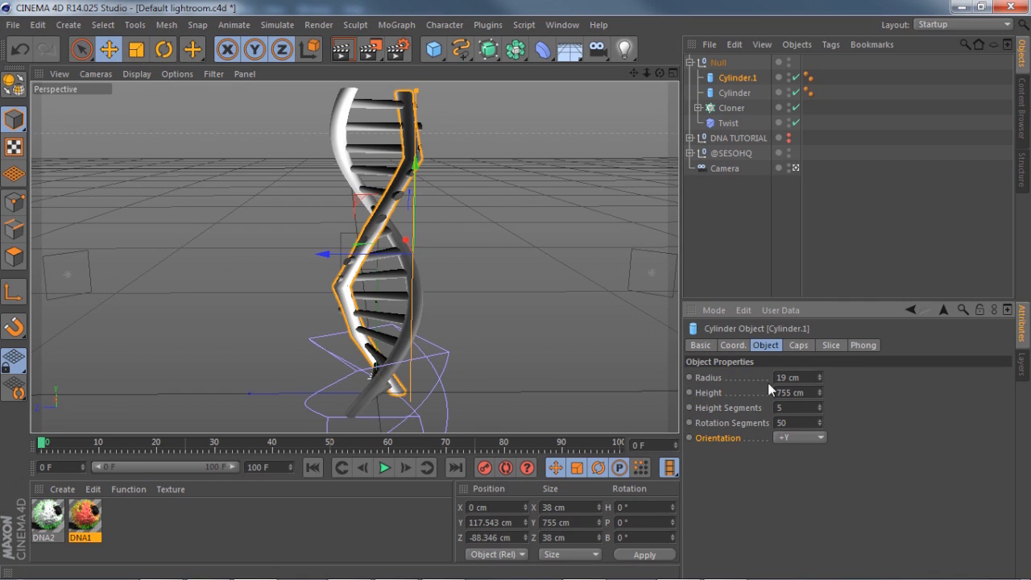
{"action": "key", "text": "Return"}
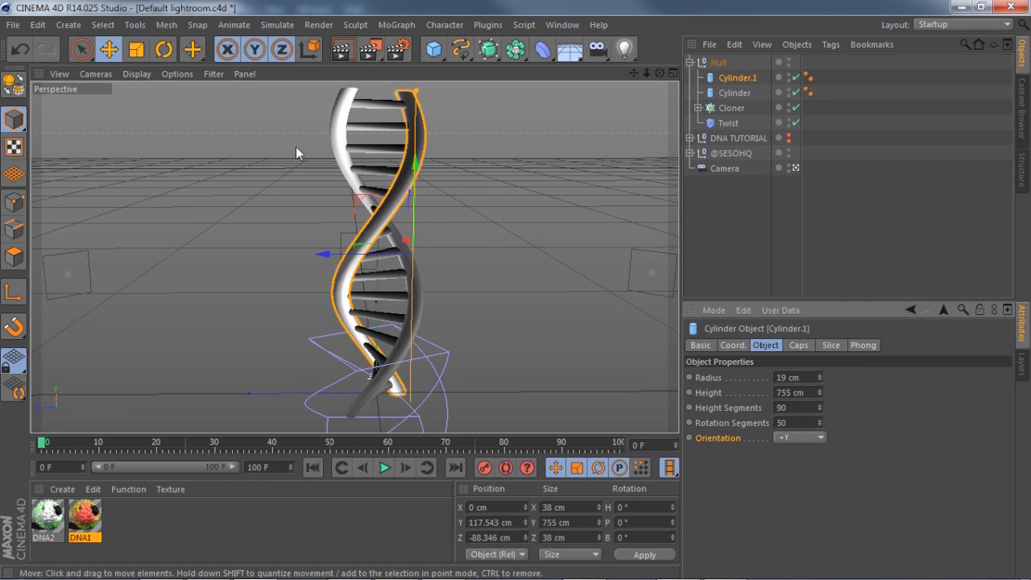
Step: Group the two rail cylinders into their own null inside the ladder's null
{"action": "left_click", "coordinate": [690, 63]}
{"action": "left_click", "coordinate": [713, 193]}
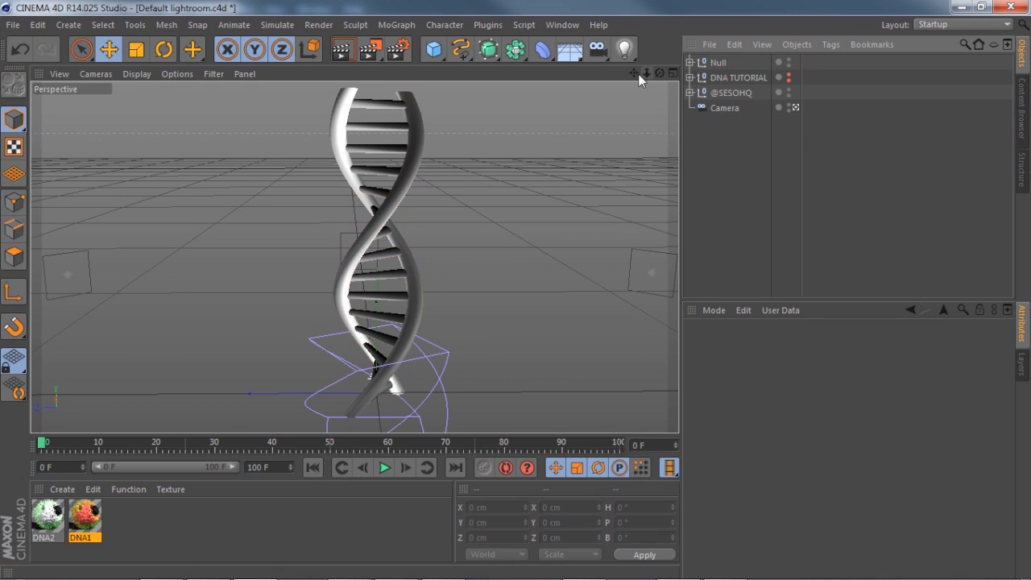
{"action": "left_click", "coordinate": [690, 63]}
{"action": "left_click", "coordinate": [724, 78]}
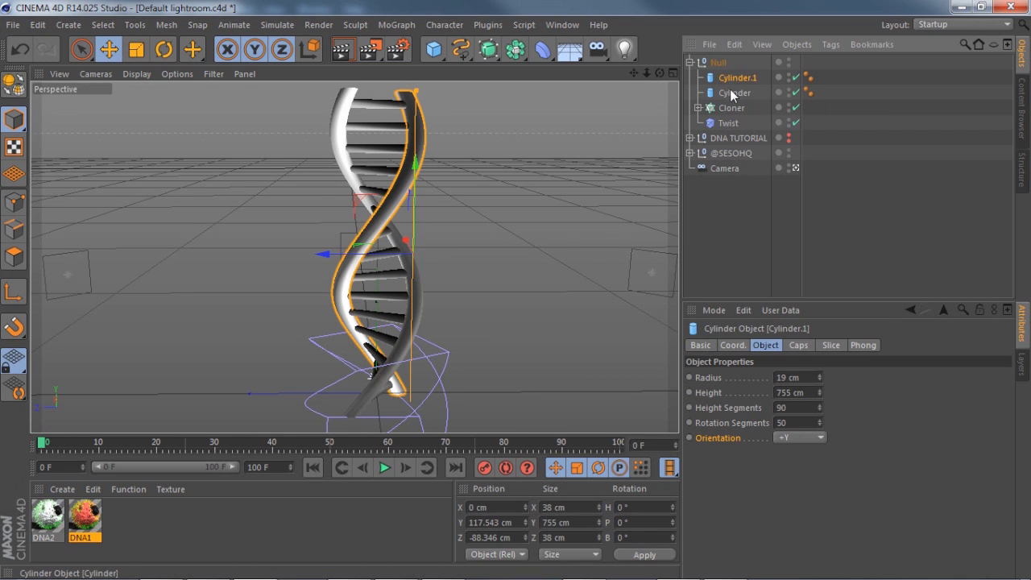
{"action": "left_click", "coordinate": [729, 93], "text": "ctrl"}
{"action": "key", "text": "alt+g"}
Step: Apply the DNA1 material to the nested null holding the rails and the DNA2 material to the Cloner
{"action": "left_click_drag", "start_coordinate": [647, 75], "coordinate": [739, 78]}
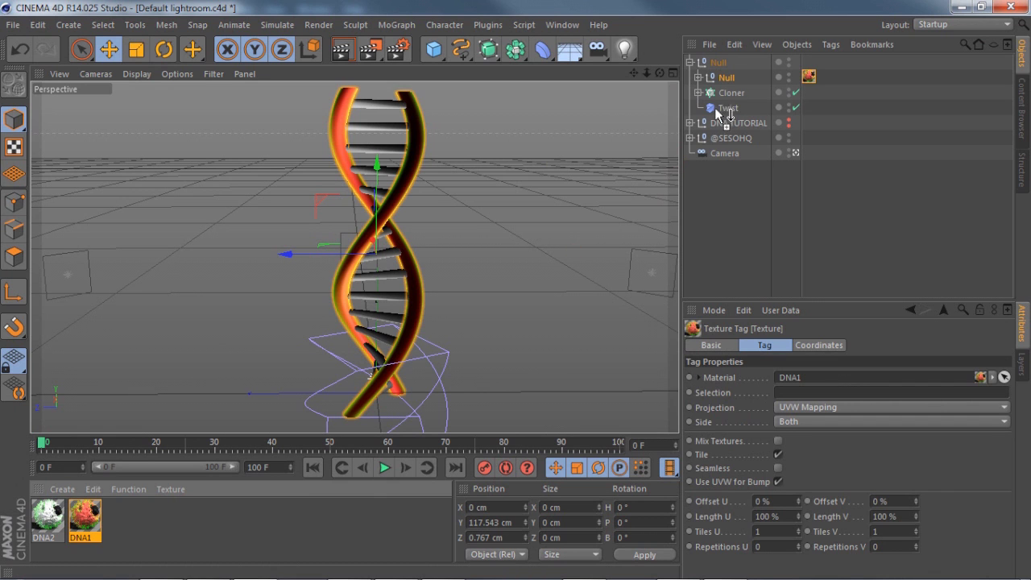
{"action": "left_click_drag", "start_coordinate": [715, 117], "coordinate": [729, 93]}
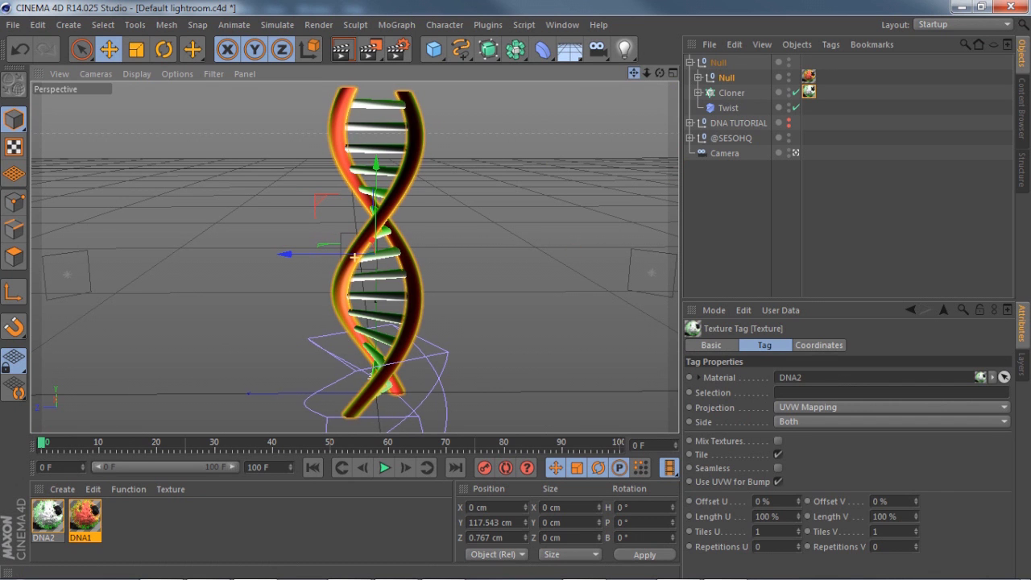
{"action": "left_click_drag", "start_coordinate": [633, 74], "coordinate": [664, 72]}
{"action": "left_click", "coordinate": [719, 107]}
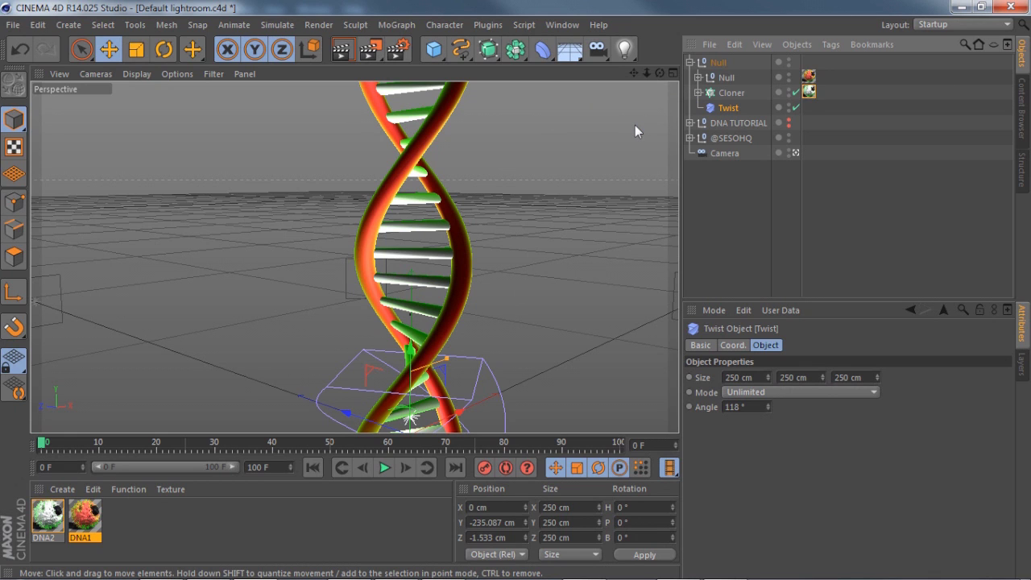
{"action": "left_click_drag", "start_coordinate": [632, 73], "coordinate": [597, 78]}
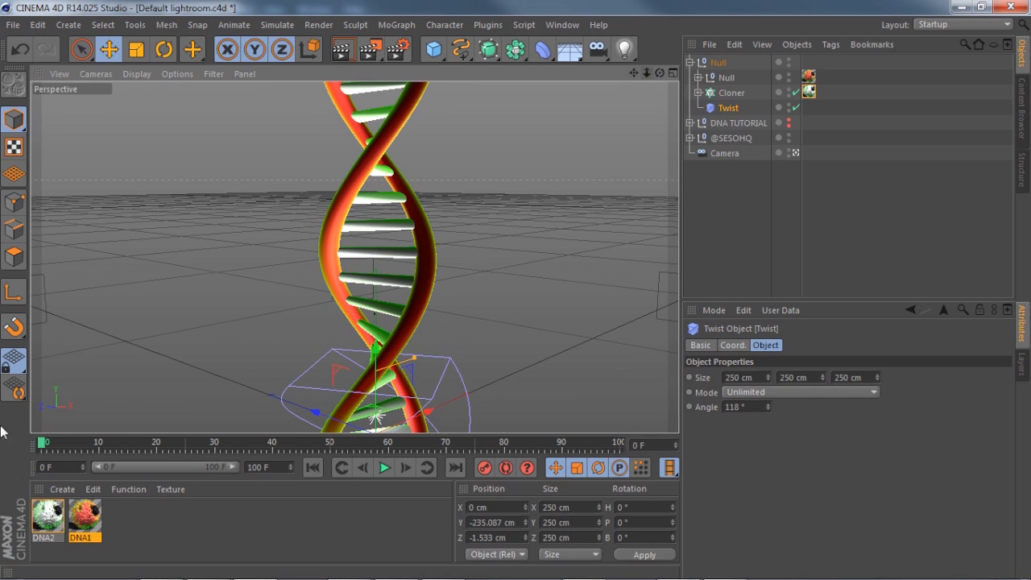
Step: Select the DNA1 and DNA2 materials together to view their shared color properties
{"action": "left_click", "coordinate": [129, 537]}
{"action": "left_click_drag", "start_coordinate": [140, 531], "coordinate": [44, 521]}
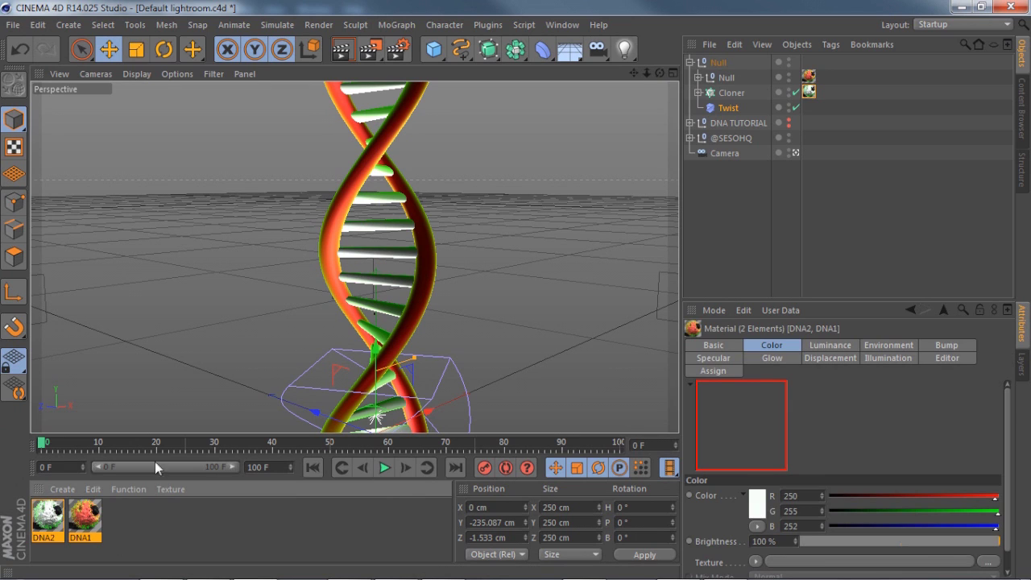